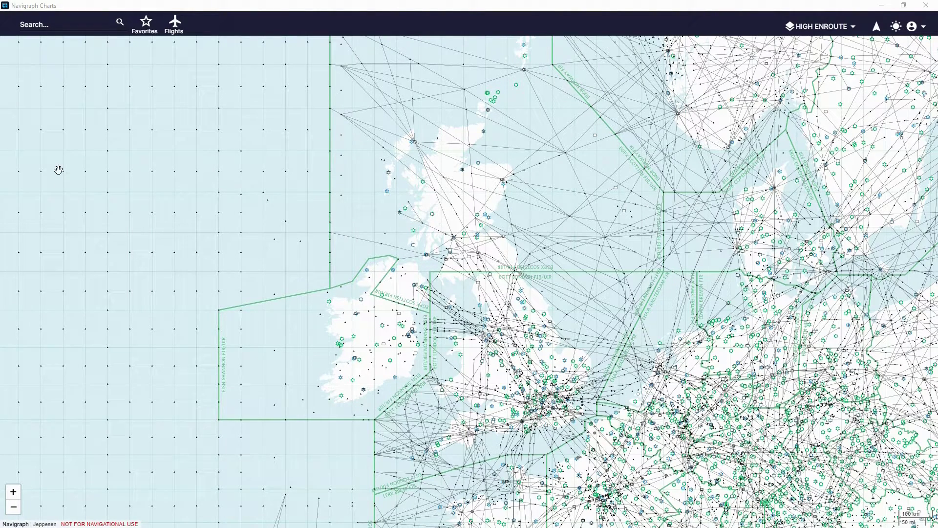
Display the World Map layer and examine Great Britain, the London area and the surroundings of Oxford
{"action": "left_click", "coordinate": [821, 26]}
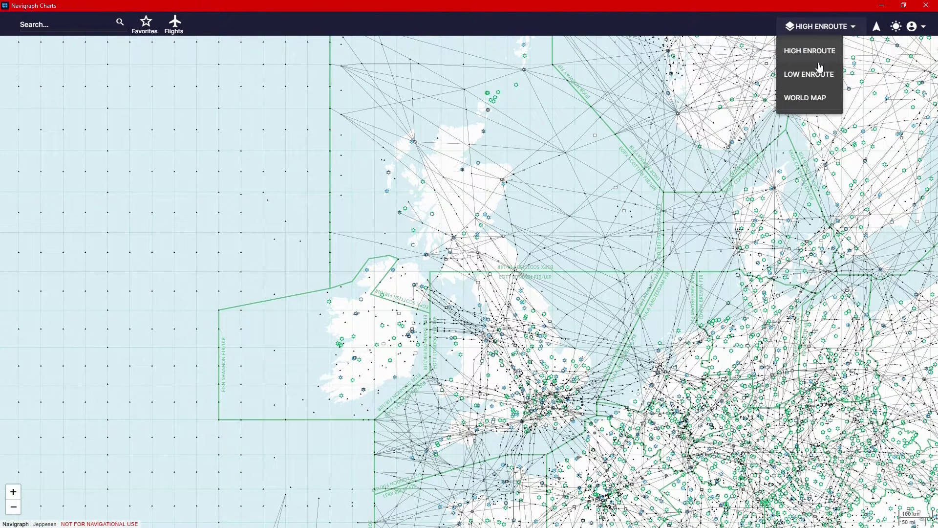
{"action": "left_click", "coordinate": [811, 99]}
{"action": "left_click_drag", "start_coordinate": [447, 415], "coordinate": [412, 350]}
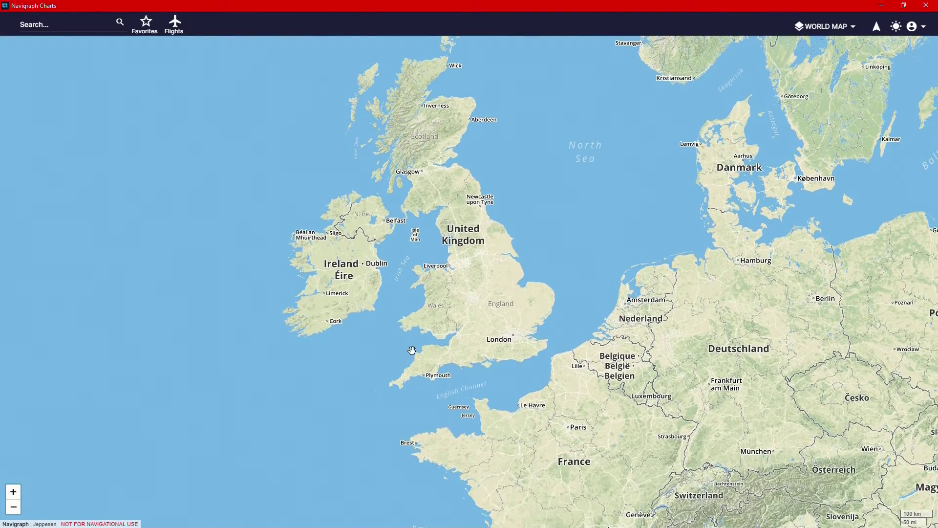
{"action": "left_click_drag", "start_coordinate": [533, 157], "coordinate": [482, 107]}
{"action": "scroll", "coordinate": [451, 281], "scroll_direction": "up", "scroll_amount": 2}
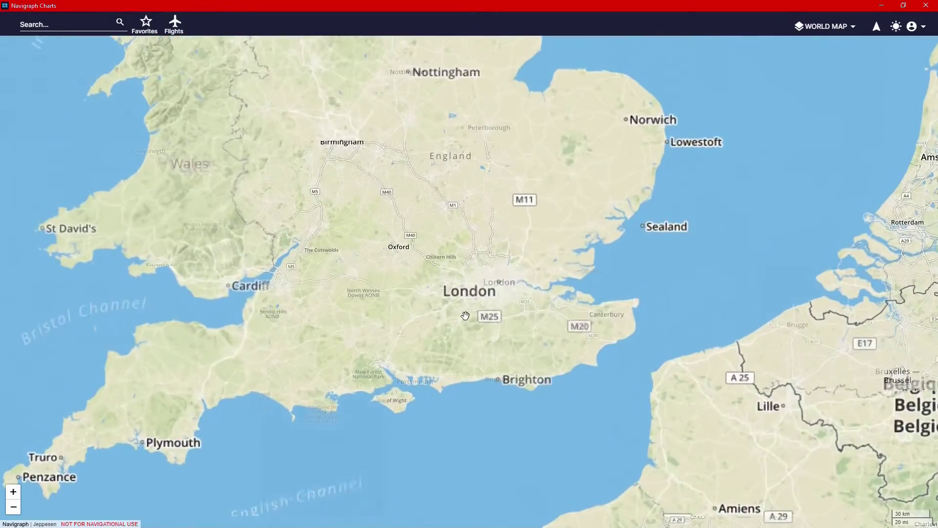
{"action": "scroll", "coordinate": [466, 315], "scroll_direction": "up", "scroll_amount": 3}
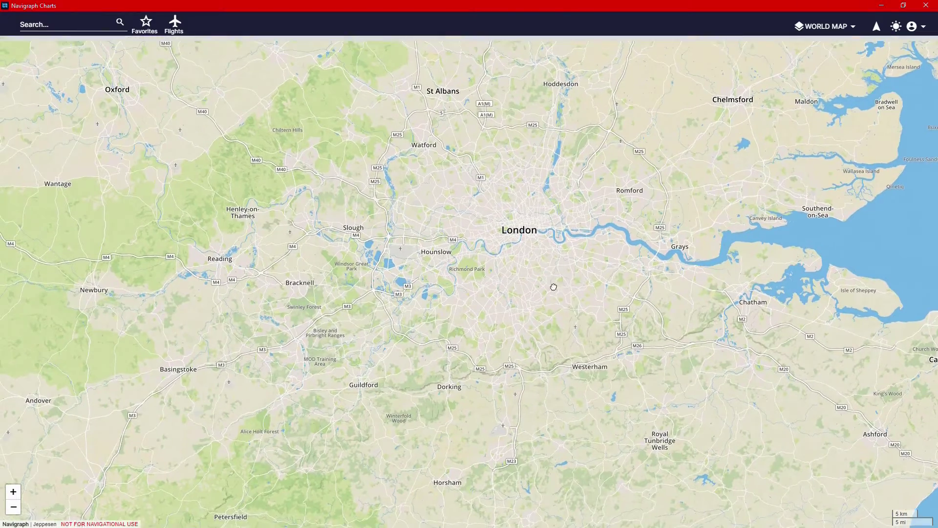
{"action": "left_click_drag", "start_coordinate": [554, 286], "coordinate": [592, 329]}
{"action": "scroll", "coordinate": [468, 296], "scroll_direction": "up", "scroll_amount": 1}
{"action": "left_click_drag", "start_coordinate": [392, 292], "coordinate": [587, 469]}
{"action": "left_click_drag", "start_coordinate": [188, 188], "coordinate": [335, 272]}
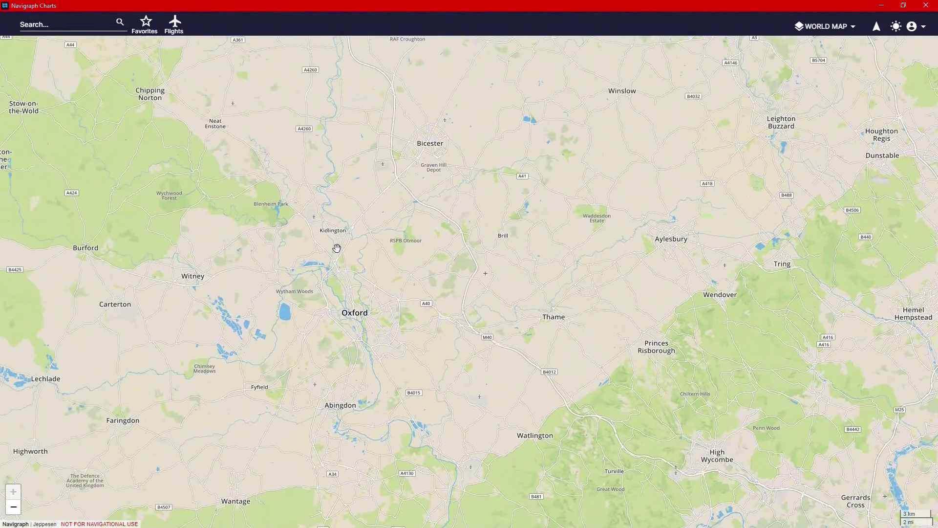
{"action": "left_click_drag", "start_coordinate": [365, 333], "coordinate": [377, 367]}
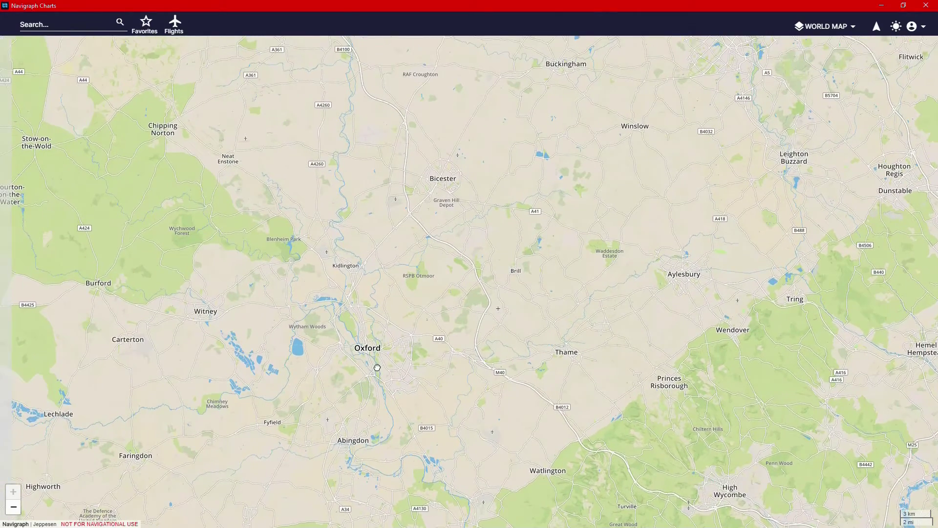
{"action": "scroll", "coordinate": [362, 317], "scroll_direction": "down", "scroll_amount": 5}
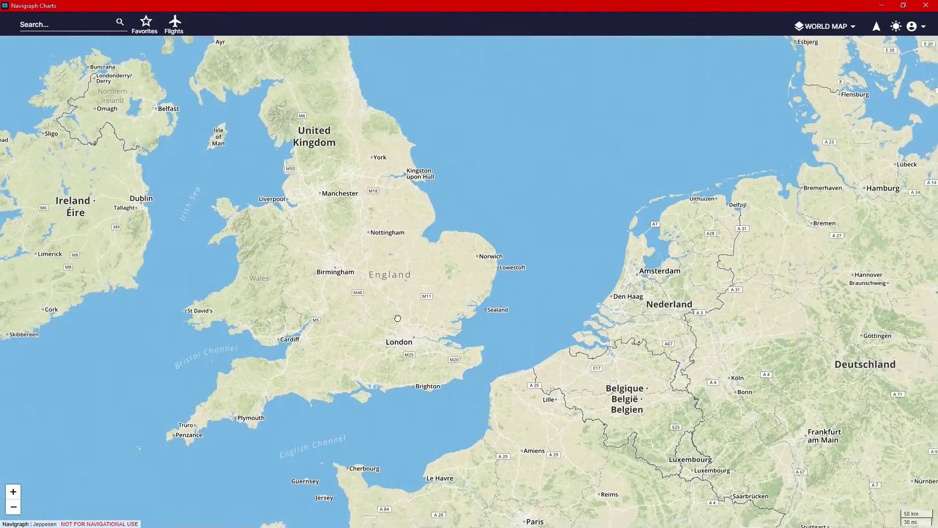
{"action": "left_click_drag", "start_coordinate": [397, 318], "coordinate": [521, 331]}
{"action": "scroll", "coordinate": [528, 331], "scroll_direction": "down", "scroll_amount": 1}
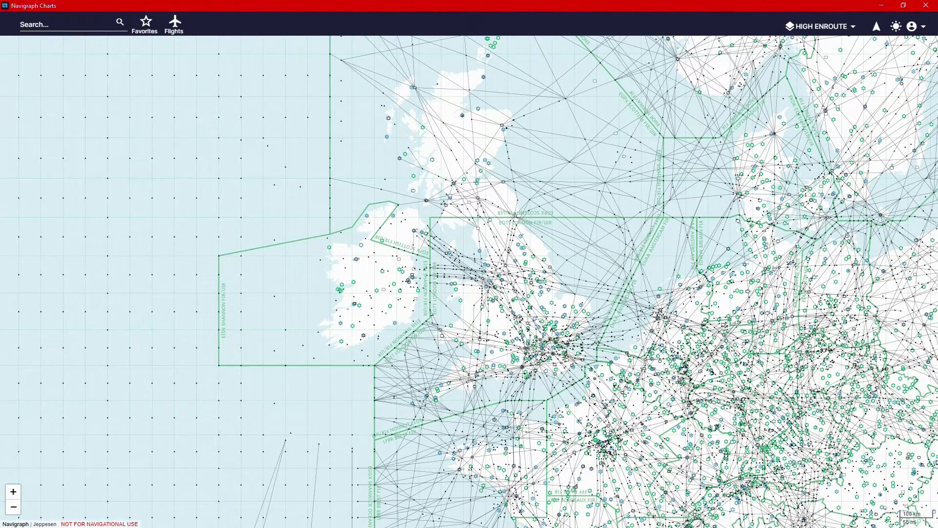
Start a new flight by manual input, try the Standard IFR chart mode and keep it on Airline CAO
{"action": "left_click", "coordinate": [174, 24]}
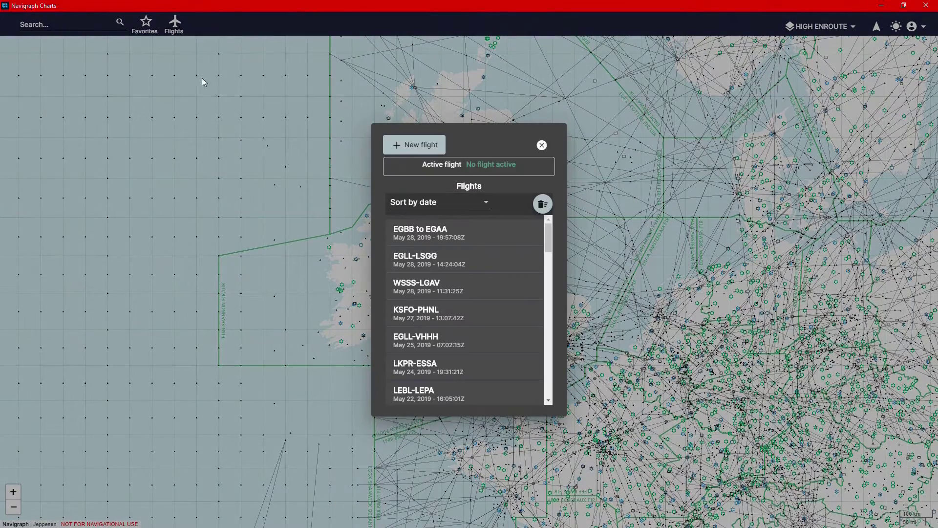
{"action": "left_click", "coordinate": [425, 142]}
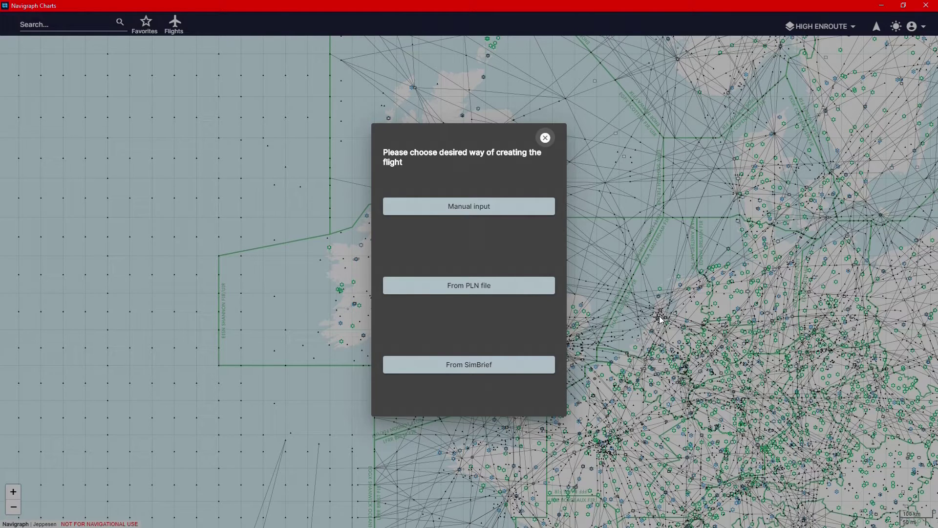
{"action": "left_click", "coordinate": [494, 206]}
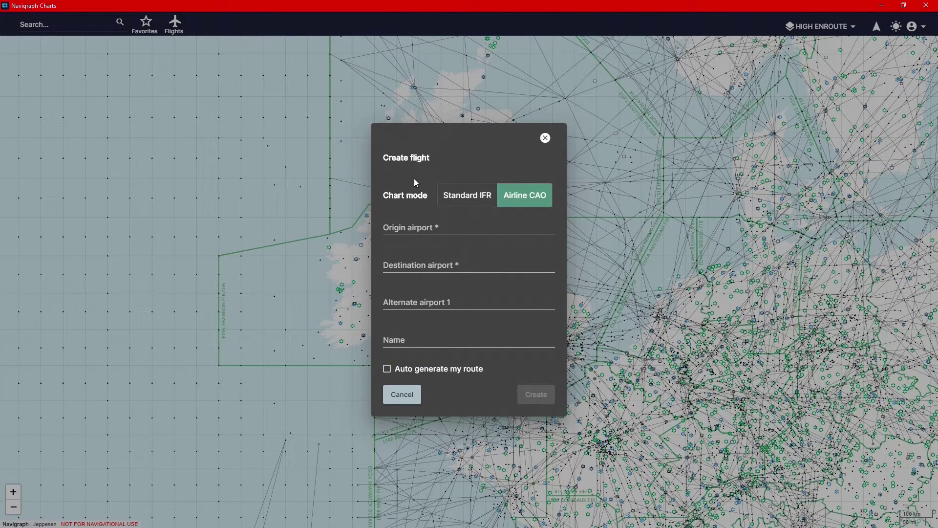
{"action": "left_click", "coordinate": [464, 202]}
{"action": "left_click", "coordinate": [506, 198]}
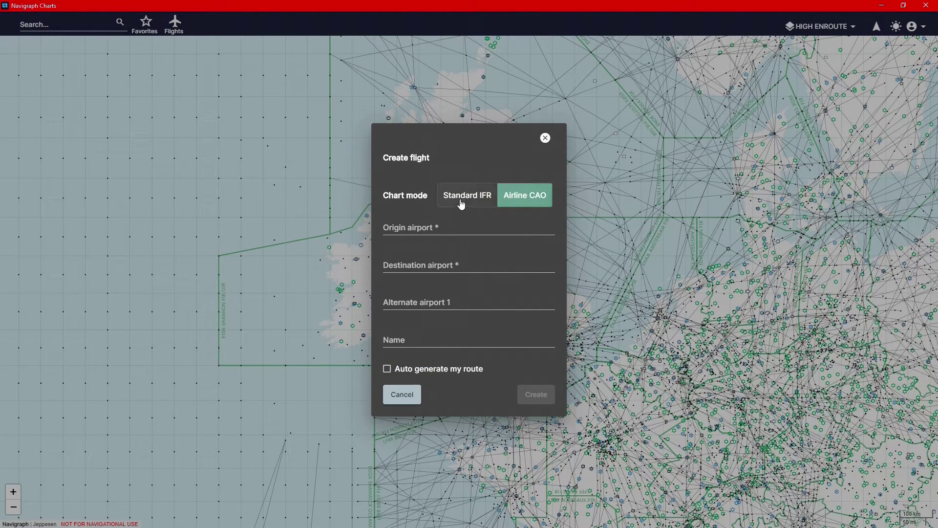
{"action": "left_click", "coordinate": [461, 204]}
{"action": "left_click", "coordinate": [532, 203]}
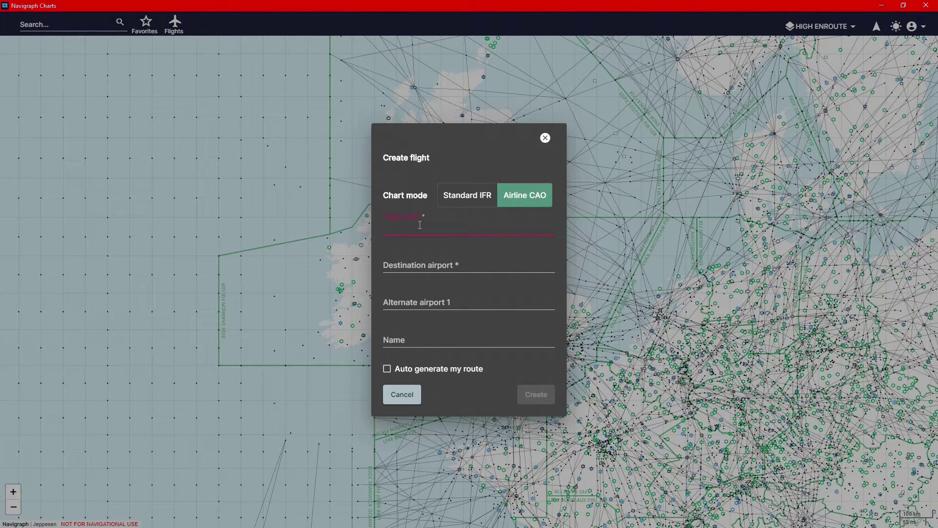
Set the flight's origin airport to EGKK and its destination airport to EGLL
{"action": "type", "text": "egkk"}
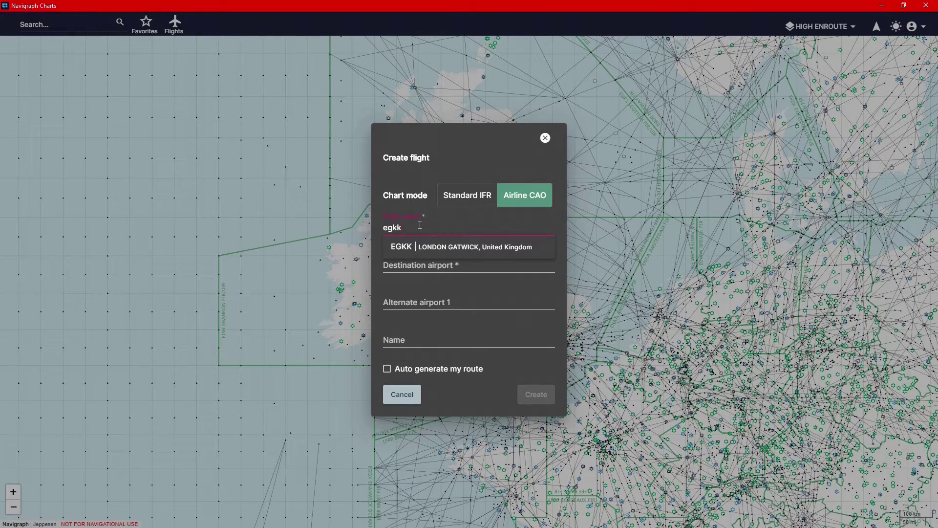
{"action": "key", "text": "Tab"}
{"action": "type", "text": "e"}
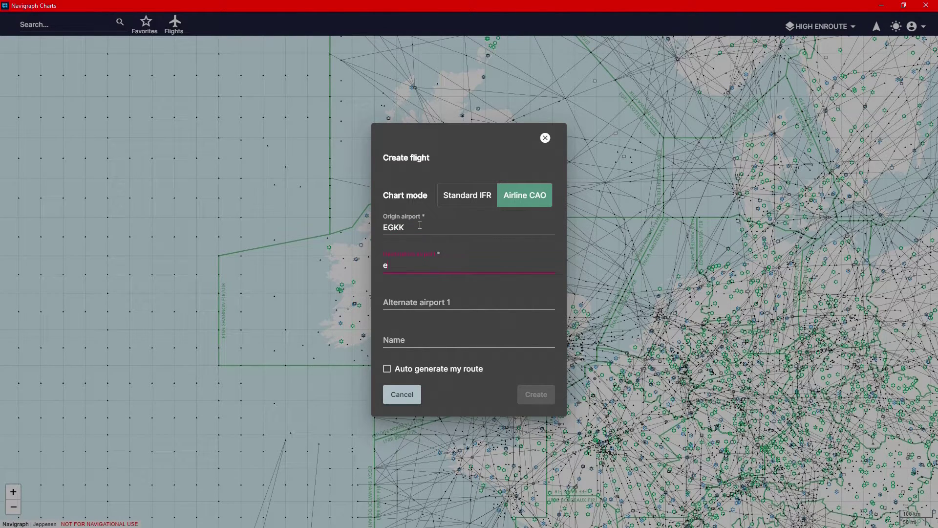
{"action": "type", "text": "gll"}
{"action": "key", "text": "Tab"}
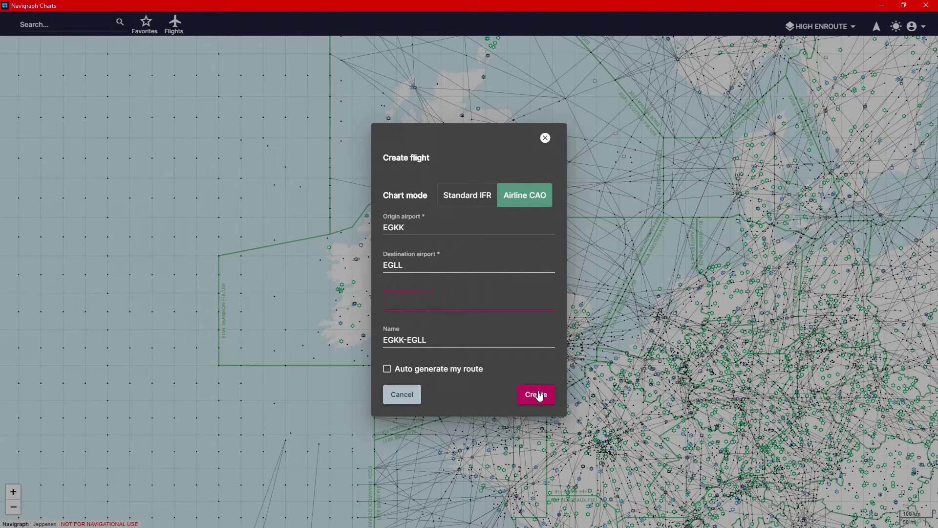
Enable automatic route generation to review its high and low airways options, and disable it again
{"action": "left_click", "coordinate": [476, 374]}
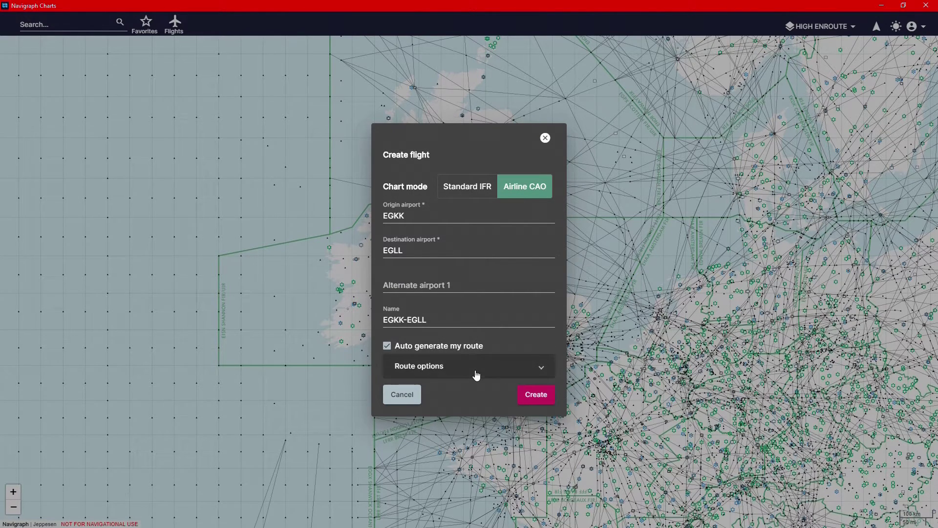
{"action": "left_click", "coordinate": [478, 377]}
{"action": "left_click", "coordinate": [477, 370]}
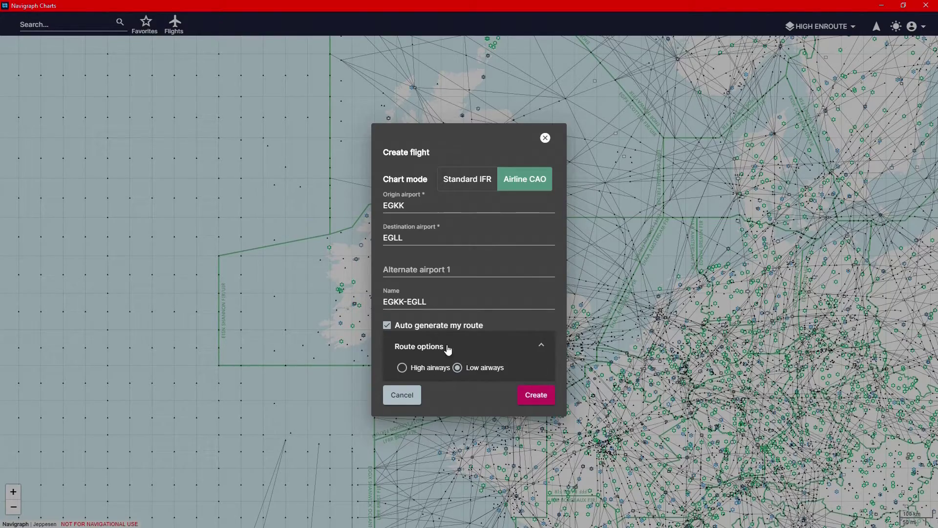
{"action": "left_click", "coordinate": [388, 328]}
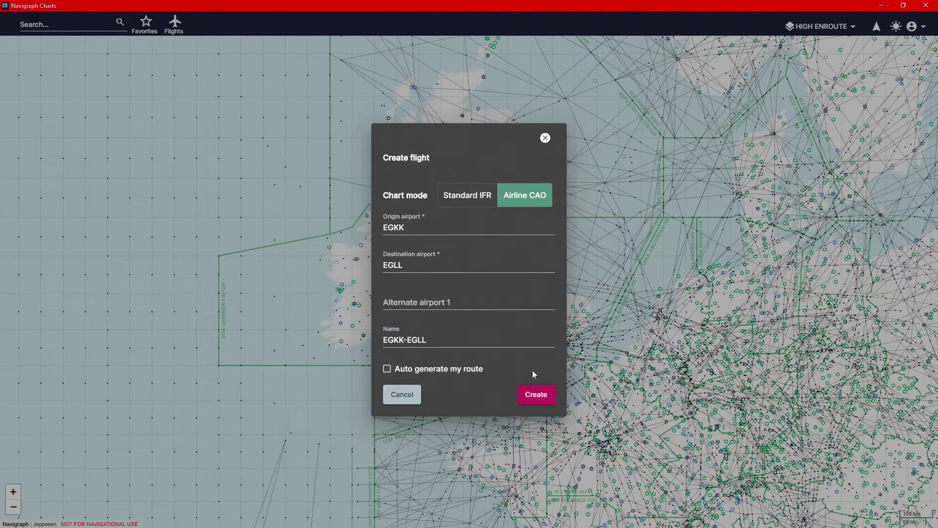
Create the EGKK-EGLL flight and generate its route with Autoroute
{"action": "left_click", "coordinate": [543, 397]}
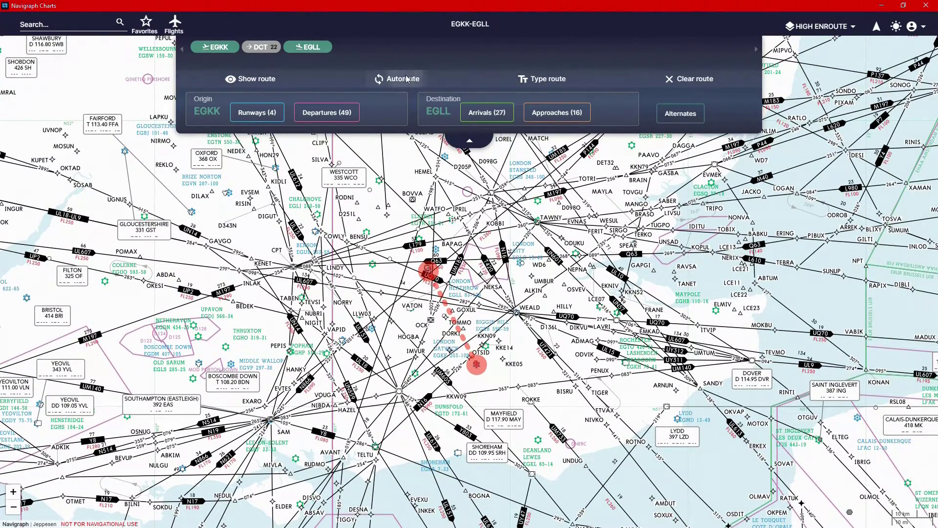
{"action": "left_click", "coordinate": [386, 75]}
{"action": "left_click", "coordinate": [430, 323]}
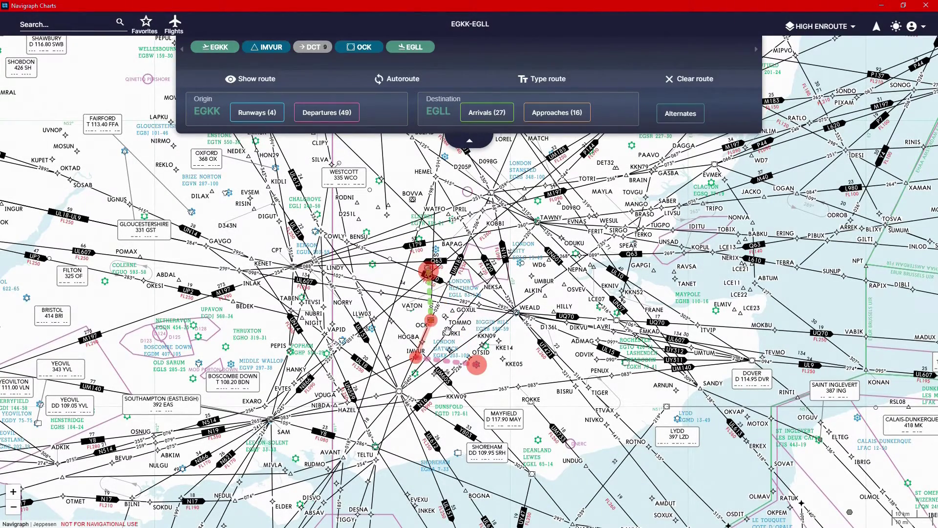
Examine the generated route between Gatwick and Heathrow on the chart with the route controls collapsed, and restore the controls
{"action": "scroll", "coordinate": [447, 331], "scroll_direction": "up", "scroll_amount": 5}
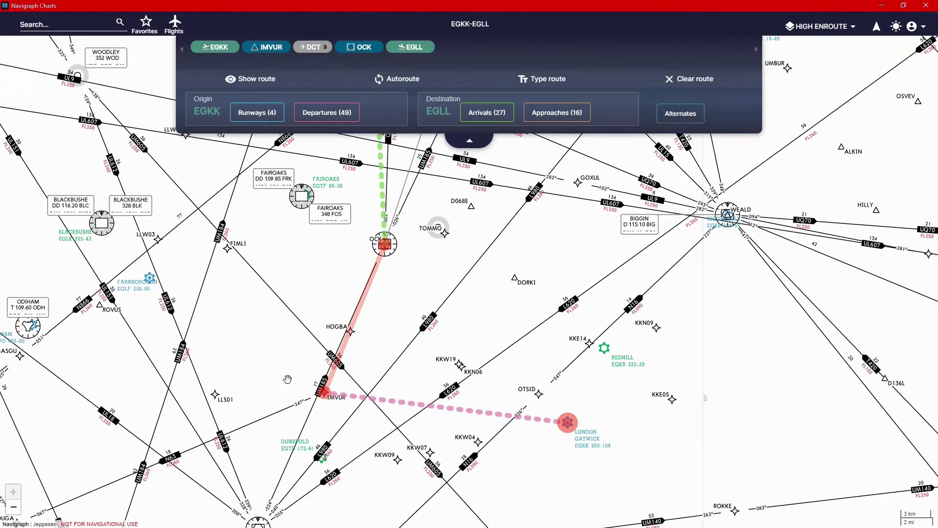
{"action": "left_click", "coordinate": [469, 140]}
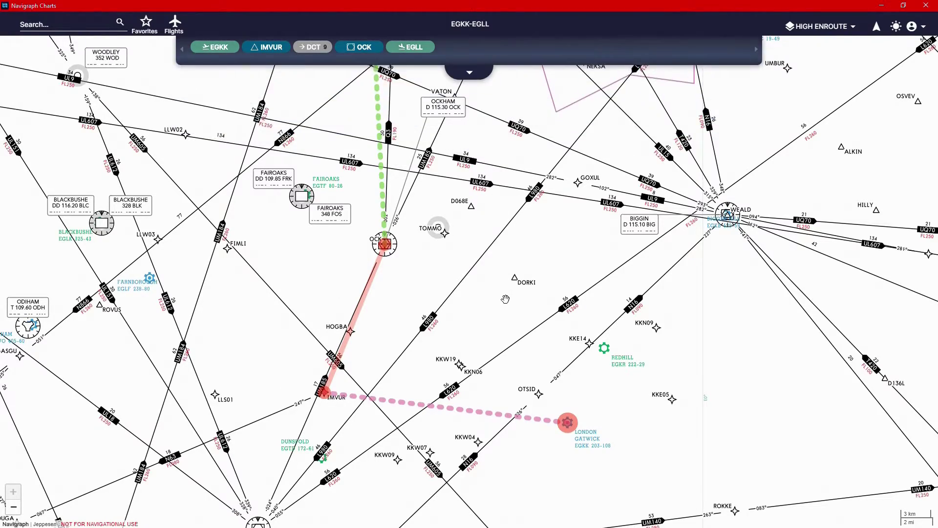
{"action": "scroll", "coordinate": [525, 334], "scroll_direction": "down", "scroll_amount": 3}
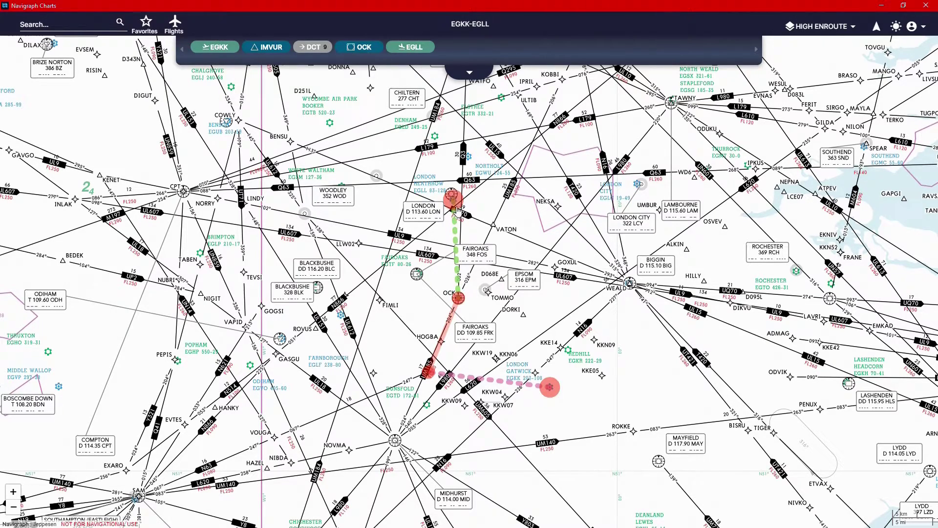
{"action": "scroll", "coordinate": [489, 273], "scroll_direction": "down", "scroll_amount": 1}
{"action": "scroll", "coordinate": [494, 255], "scroll_direction": "down", "scroll_amount": 2}
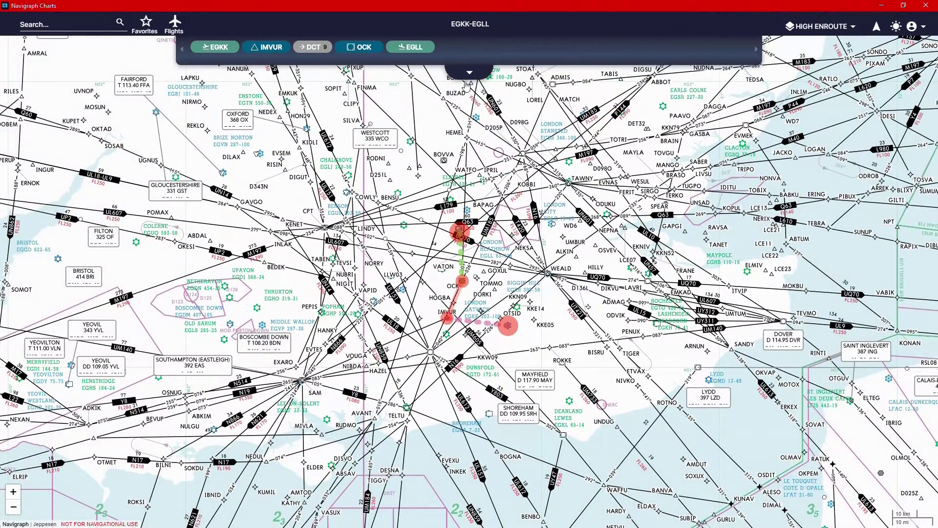
{"action": "left_click", "coordinate": [467, 72]}
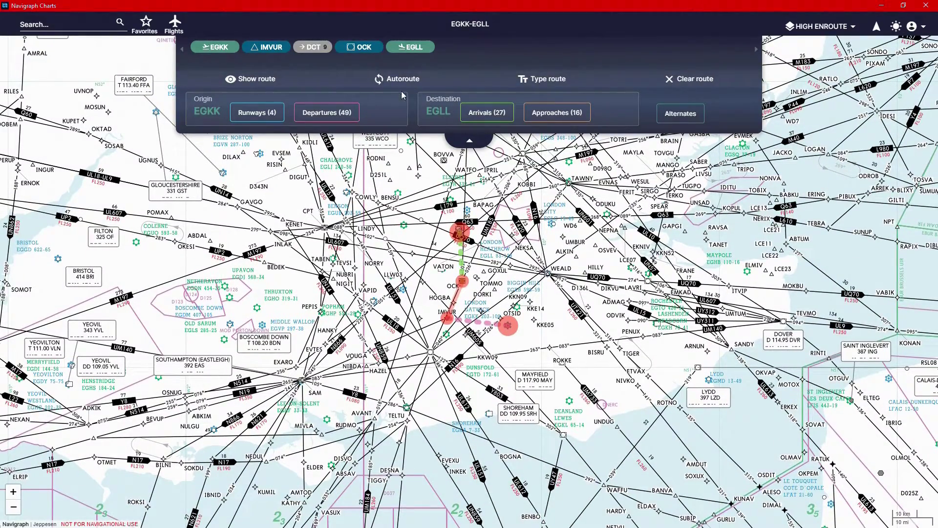
View the flight's route as editable text and close it without saving
{"action": "left_click", "coordinate": [542, 80]}
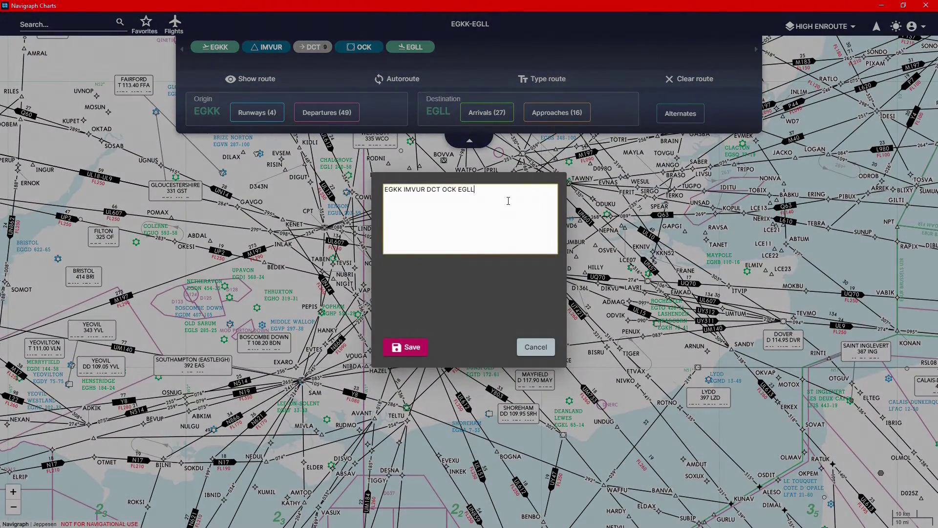
{"action": "left_click_drag", "start_coordinate": [474, 189], "coordinate": [372, 190]}
{"action": "left_click", "coordinate": [426, 209]}
{"action": "left_click_drag", "start_coordinate": [515, 202], "coordinate": [370, 198]}
{"action": "left_click", "coordinate": [453, 205]}
{"action": "left_click", "coordinate": [538, 346]}
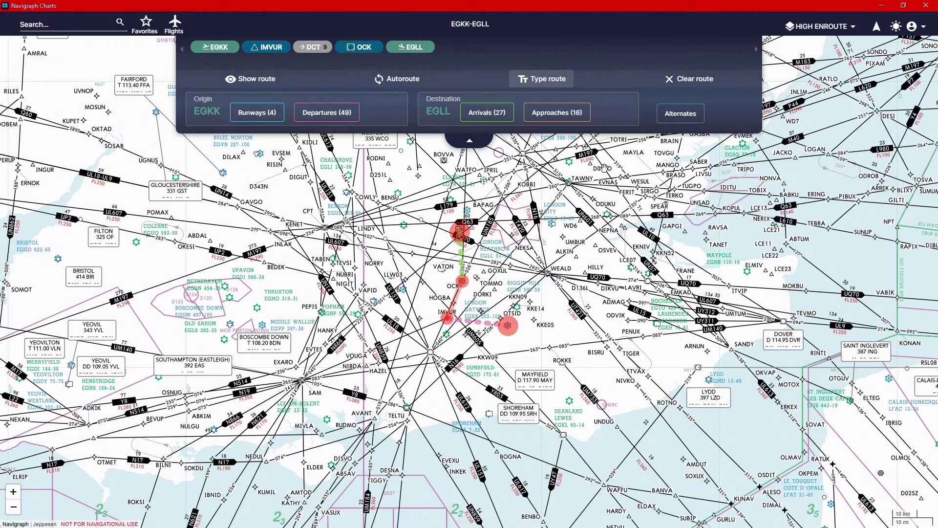
Clear the flight's current route and unload the active EGKK-EGLL flight
{"action": "left_click", "coordinate": [678, 81]}
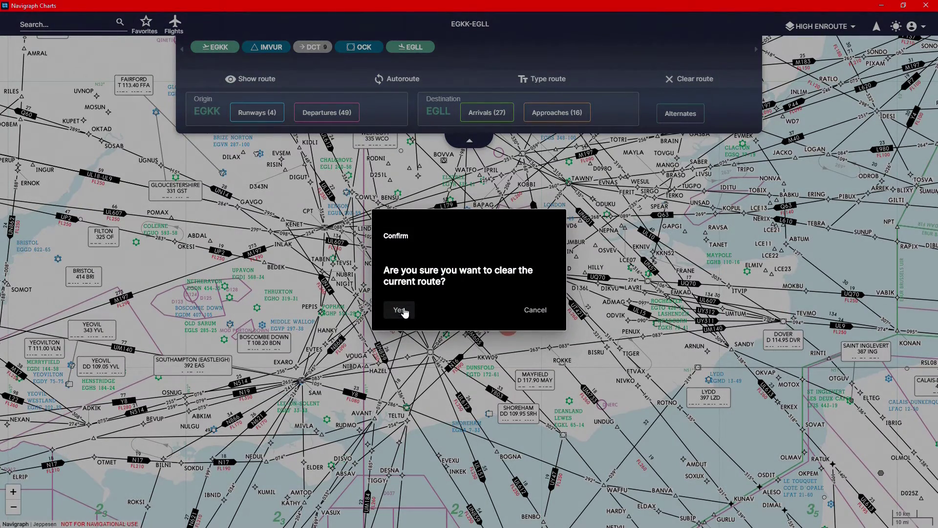
{"action": "left_click", "coordinate": [400, 310]}
{"action": "left_click", "coordinate": [175, 25]}
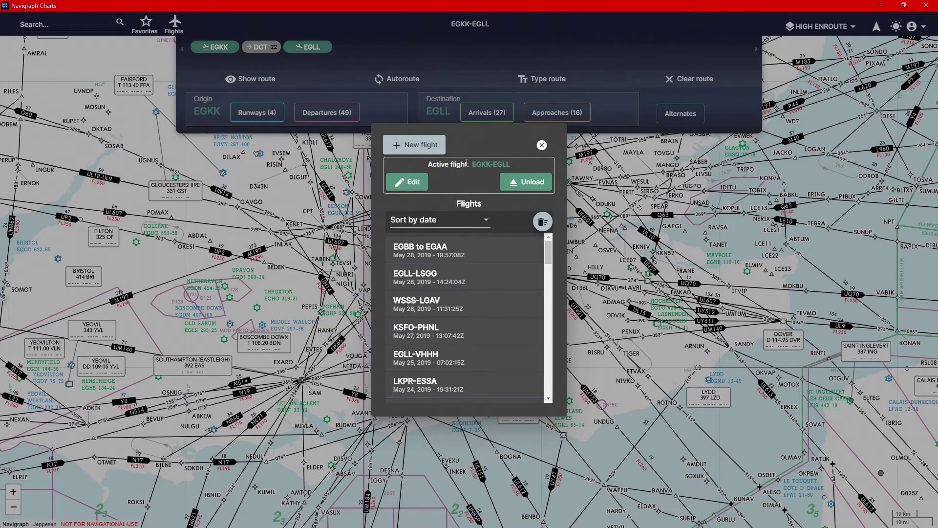
{"action": "left_click", "coordinate": [526, 182]}
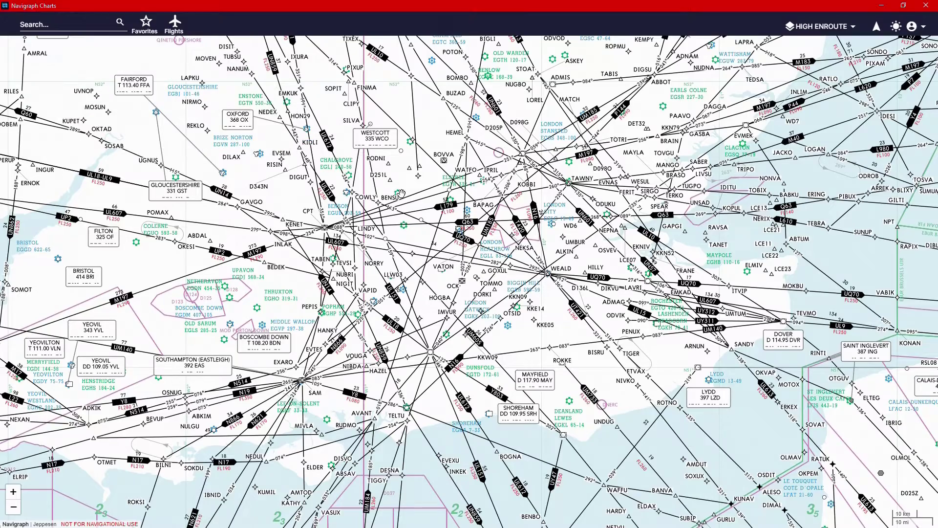
Create a new flight by importing the EGBBEGAA.pln flight plan from the Prepar3D v4 Files folder
{"action": "left_click", "coordinate": [182, 28]}
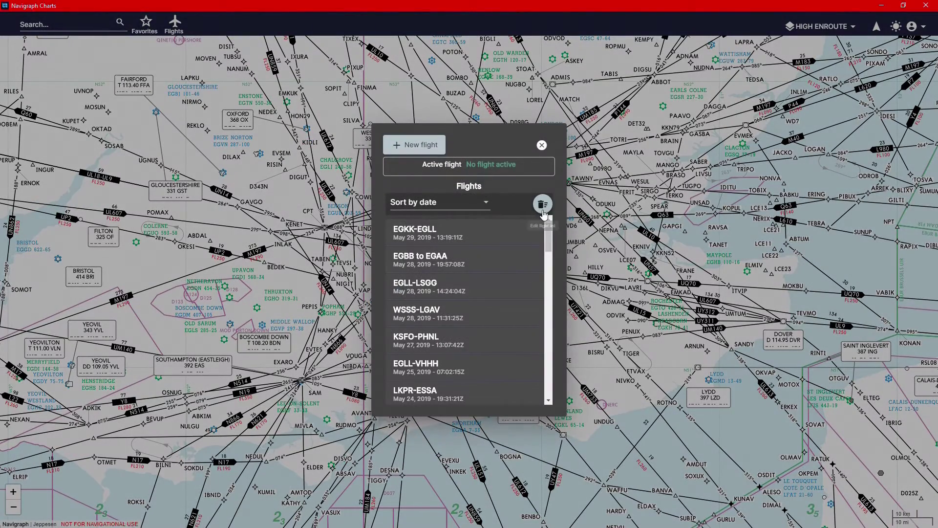
{"action": "left_click", "coordinate": [411, 142]}
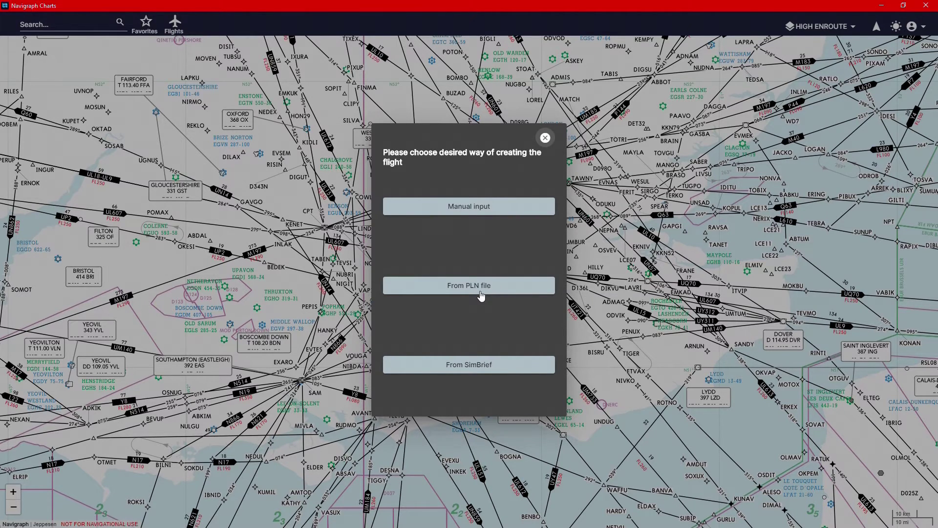
{"action": "left_click", "coordinate": [480, 292]}
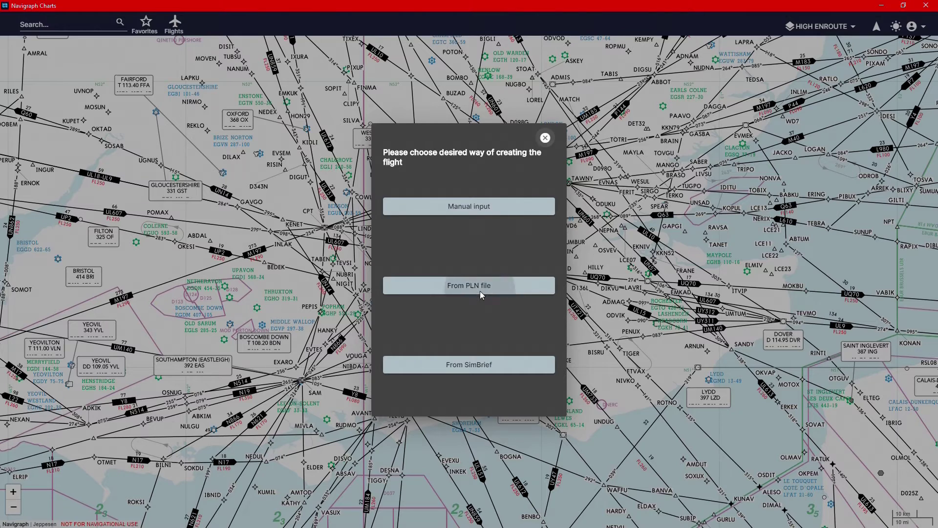
{"action": "left_click", "coordinate": [435, 263]}
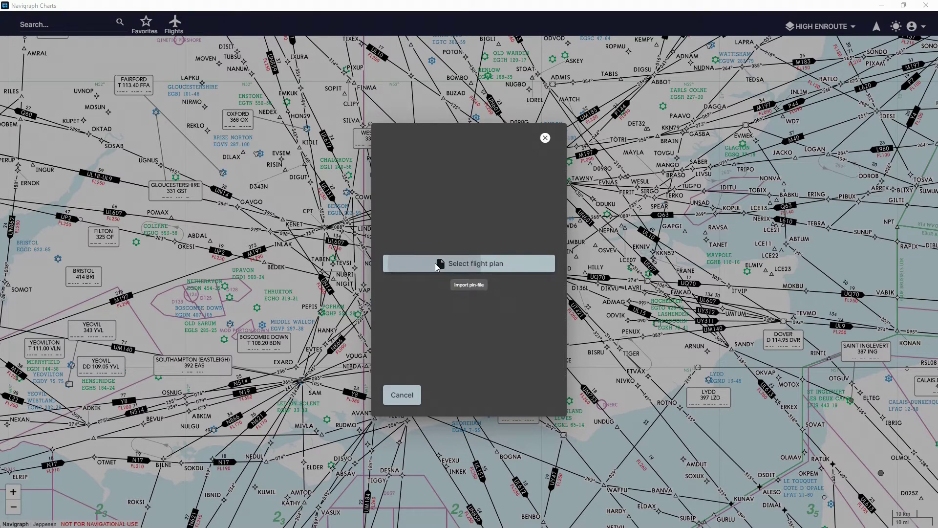
{"action": "left_click_drag", "start_coordinate": [175, 18], "coordinate": [358, 108]}
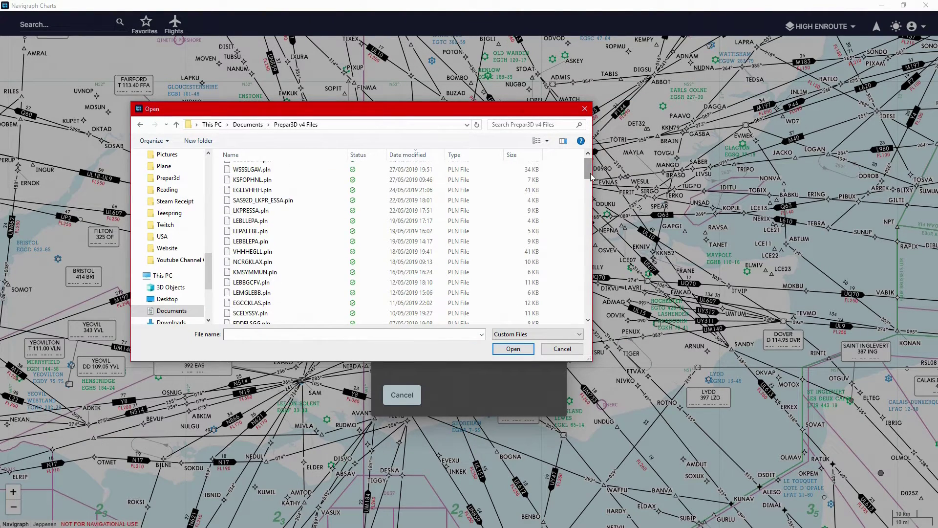
{"action": "left_click_drag", "start_coordinate": [590, 174], "coordinate": [592, 130]}
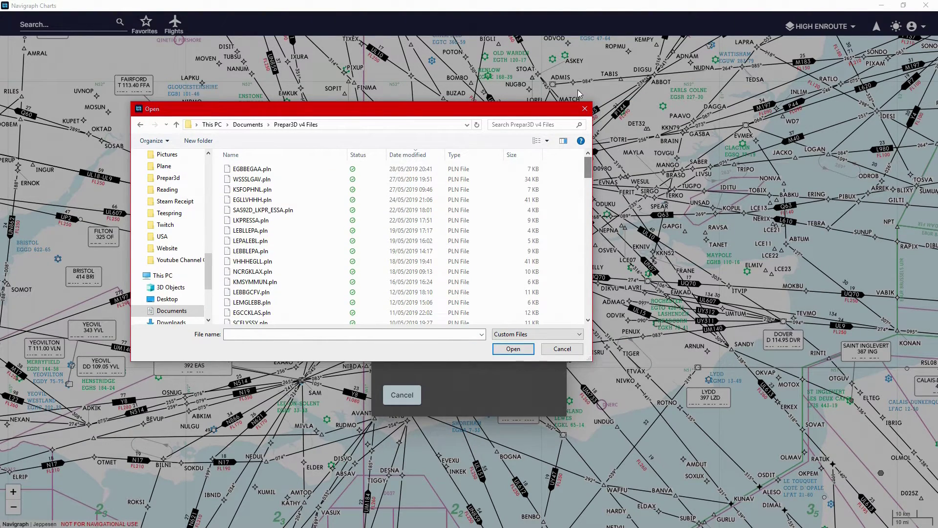
{"action": "left_click_drag", "start_coordinate": [300, 111], "coordinate": [338, 151]}
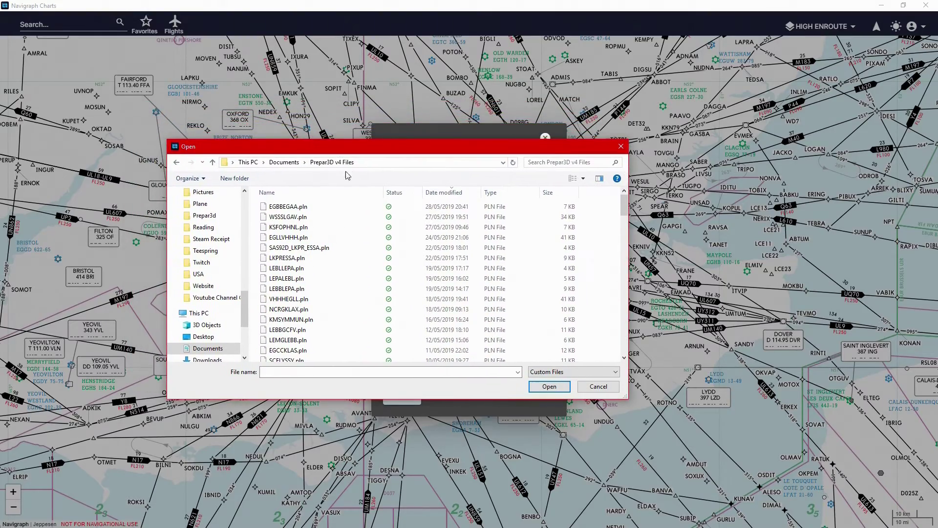
{"action": "left_click", "coordinate": [306, 210]}
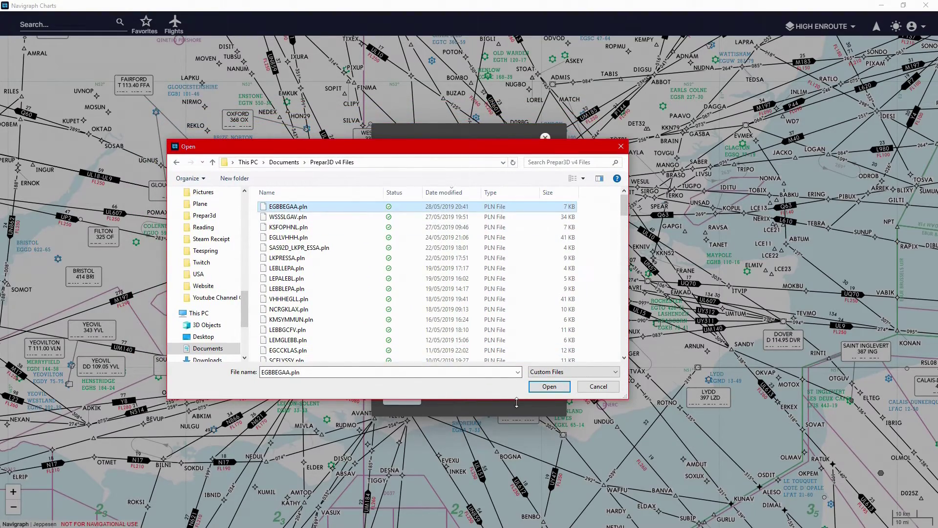
{"action": "left_click", "coordinate": [549, 386]}
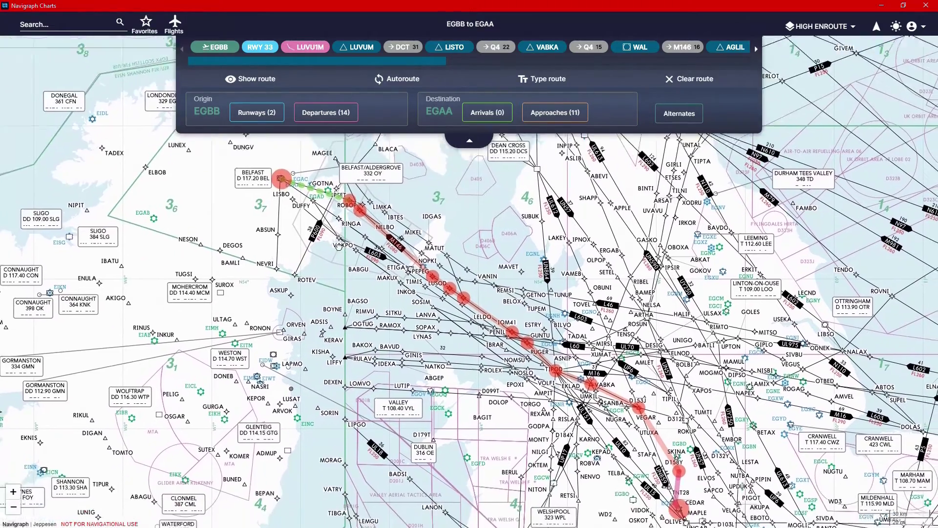
Examine the imported route between Birmingham and Belfast Aldergrove on the chart, with the route controls collapsed
{"action": "scroll", "coordinate": [638, 424], "scroll_direction": "up", "scroll_amount": 2}
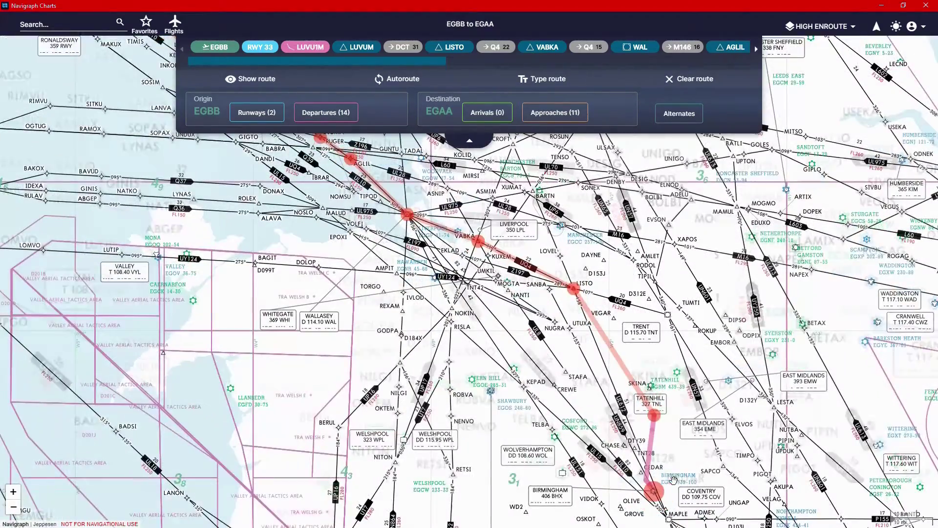
{"action": "scroll", "coordinate": [638, 424], "scroll_direction": "up", "scroll_amount": 3}
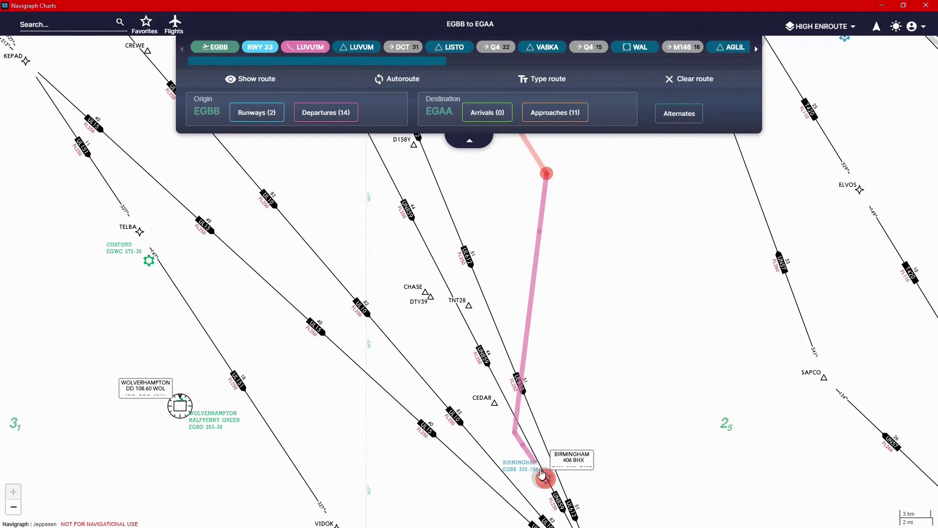
{"action": "scroll", "coordinate": [441, 337], "scroll_direction": "down", "scroll_amount": 4}
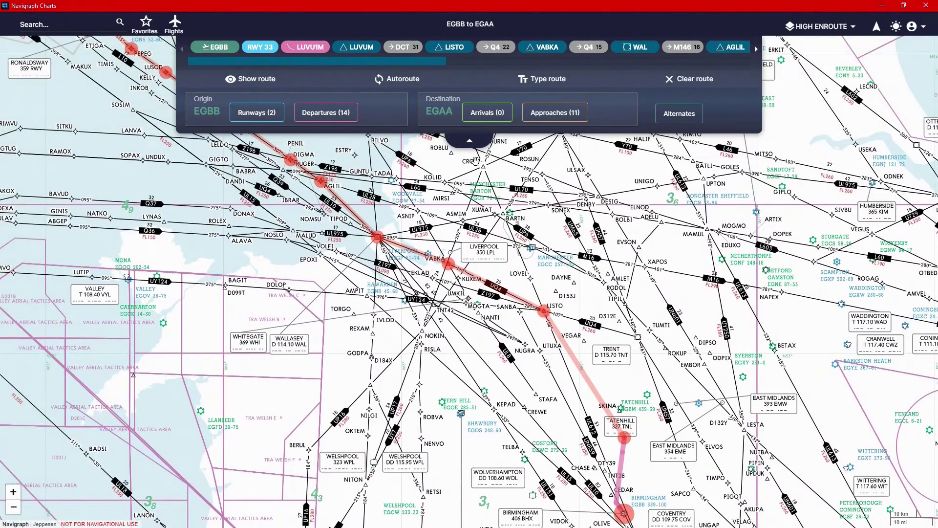
{"action": "left_click", "coordinate": [469, 143]}
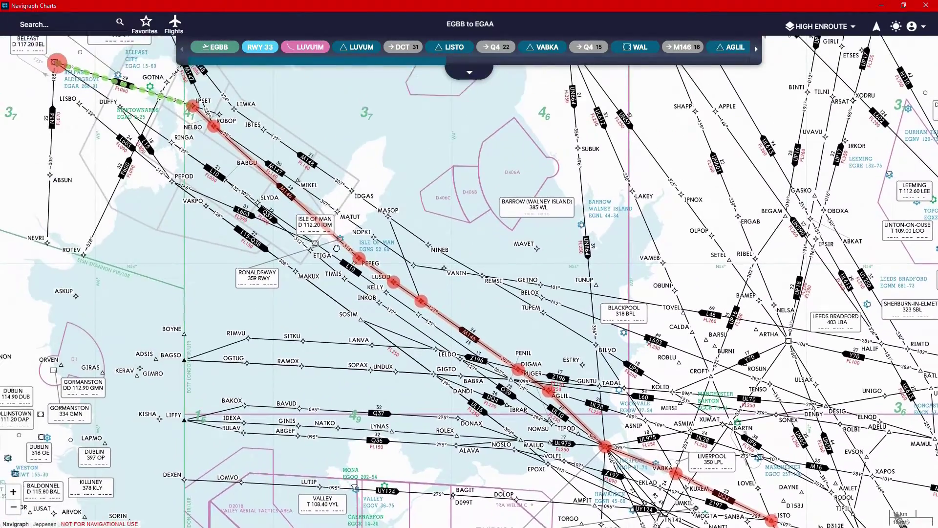
{"action": "scroll", "coordinate": [349, 252], "scroll_direction": "up", "scroll_amount": 2}
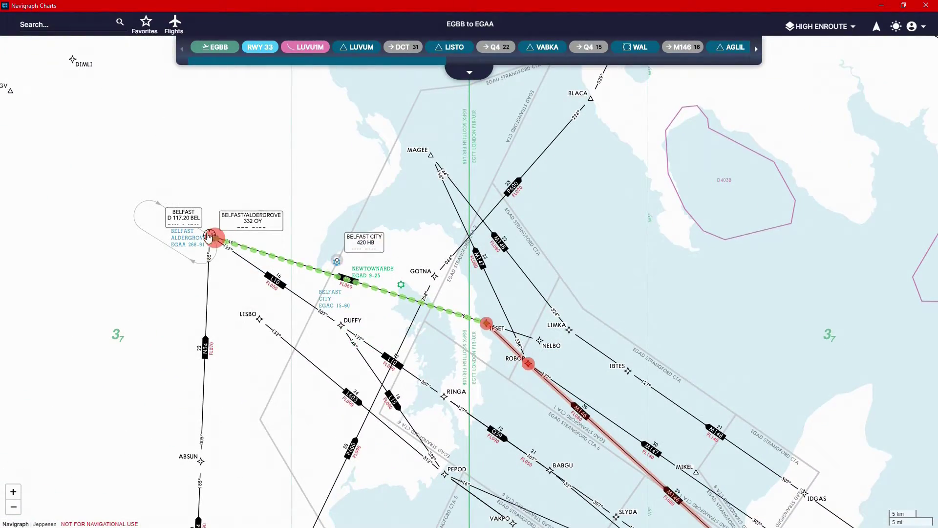
{"action": "scroll", "coordinate": [559, 332], "scroll_direction": "down", "scroll_amount": 1}
{"action": "scroll", "coordinate": [468, 317], "scroll_direction": "up", "scroll_amount": 2}
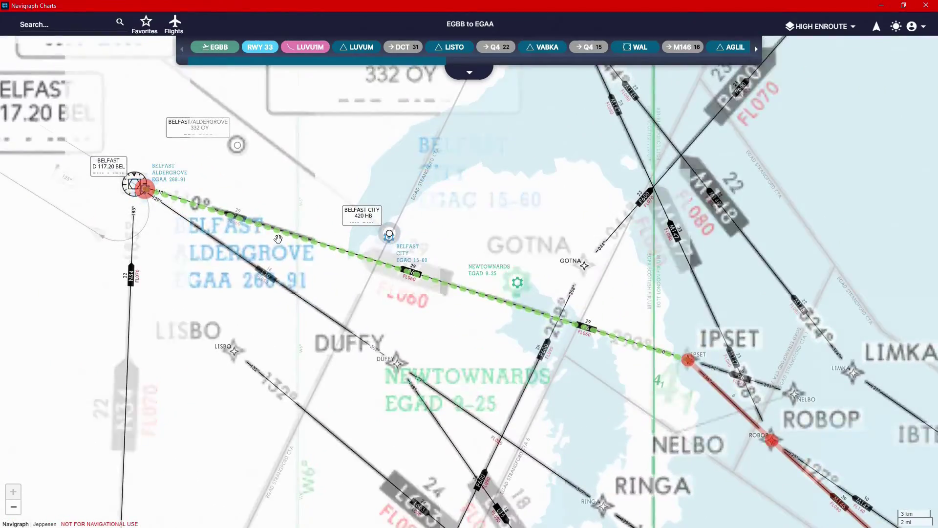
{"action": "scroll", "coordinate": [519, 325], "scroll_direction": "down", "scroll_amount": 2}
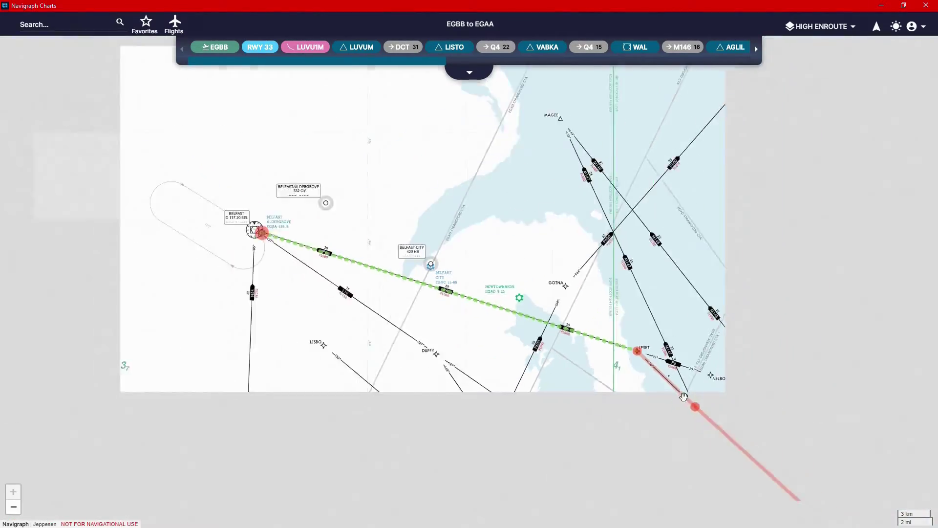
{"action": "left_click_drag", "start_coordinate": [682, 395], "coordinate": [537, 313]}
{"action": "scroll", "coordinate": [518, 326], "scroll_direction": "up", "scroll_amount": 1}
{"action": "left_click_drag", "start_coordinate": [403, 274], "coordinate": [503, 355]}
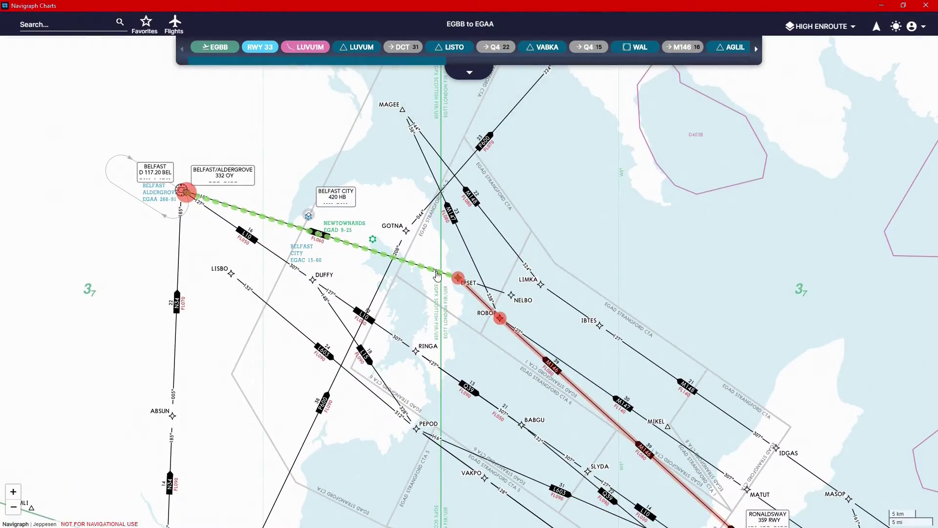
{"action": "scroll", "coordinate": [508, 323], "scroll_direction": "down", "scroll_amount": 4}
{"action": "scroll", "coordinate": [509, 320], "scroll_direction": "up", "scroll_amount": 5}
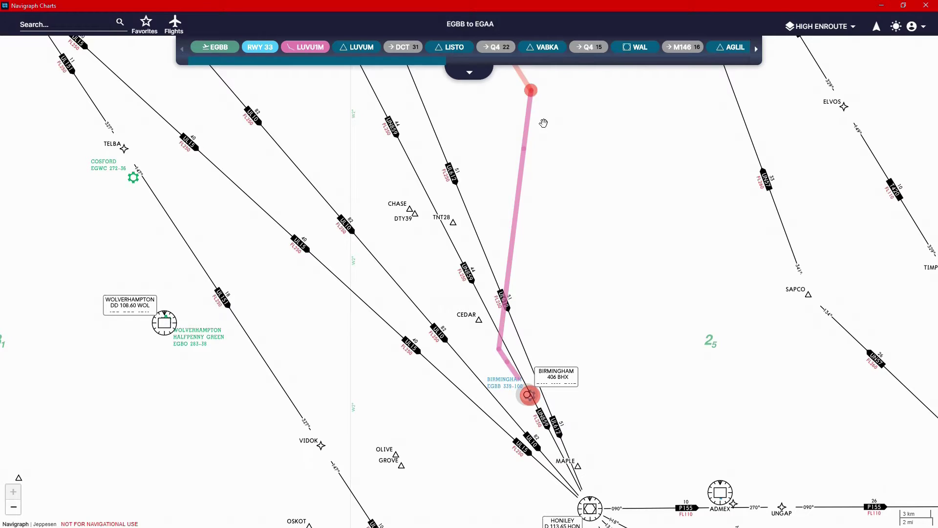
{"action": "scroll", "coordinate": [523, 178], "scroll_direction": "down", "scroll_amount": 5}
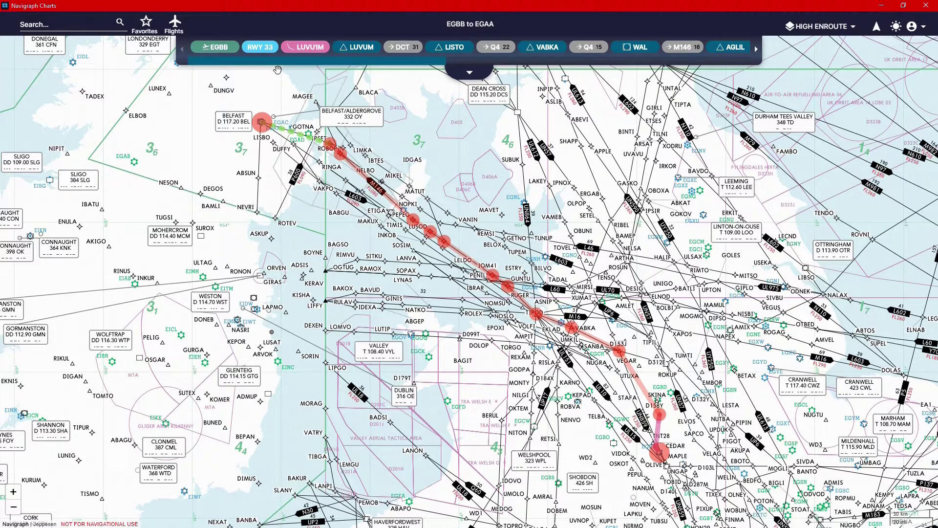
Look through the route's full sequence of waypoints and airways to EGAA, and return to its start at EGBB
{"action": "left_click_drag", "start_coordinate": [297, 64], "coordinate": [663, 63]}
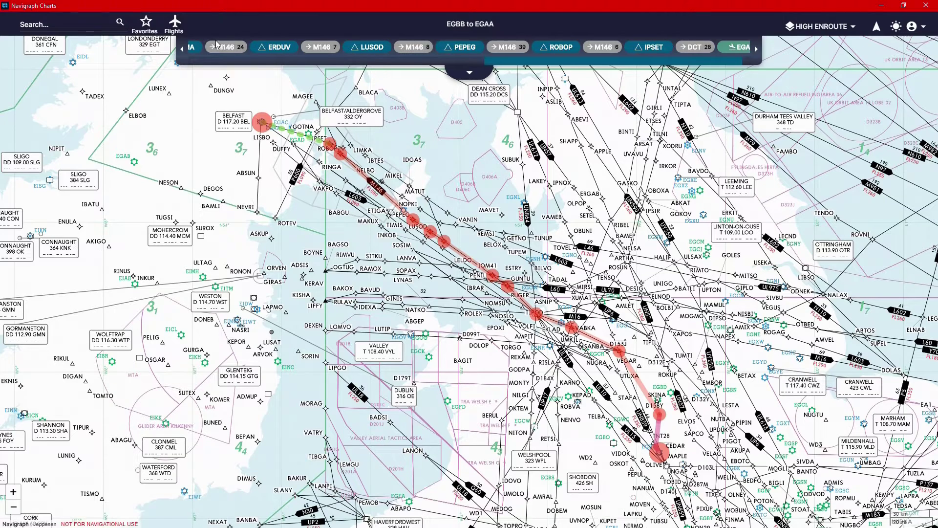
{"action": "scroll", "coordinate": [391, 53], "scroll_direction": "up", "scroll_amount": 8}
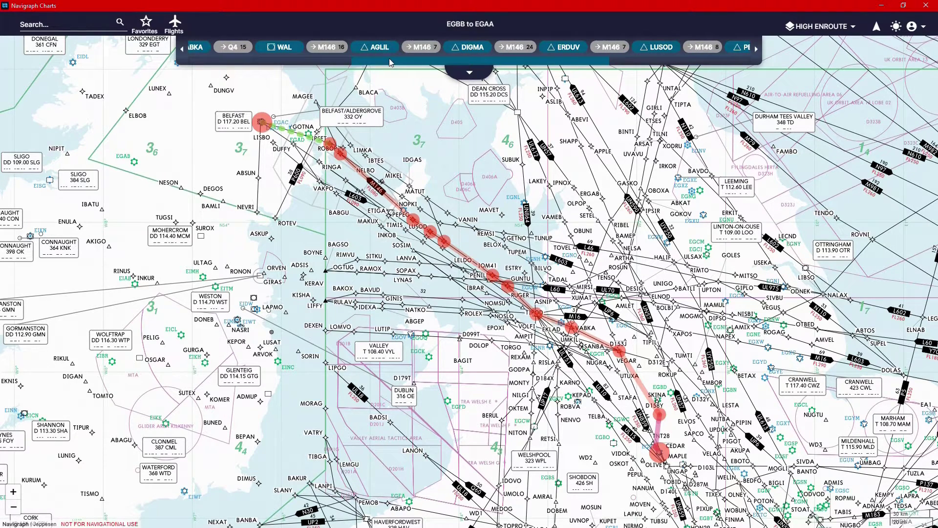
{"action": "scroll", "coordinate": [386, 63], "scroll_direction": "up", "scroll_amount": 3}
{"action": "scroll", "coordinate": [438, 63], "scroll_direction": "up", "scroll_amount": 3}
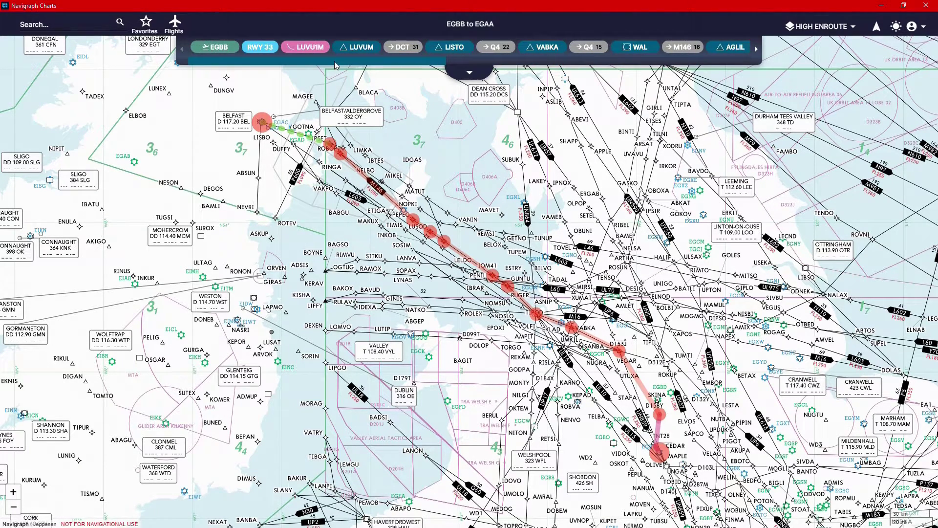
Browse the STAR, APP, TAXI, SID and REF charts for EGBB Birmingham from the route, and close the charts list
{"action": "left_click", "coordinate": [229, 48]}
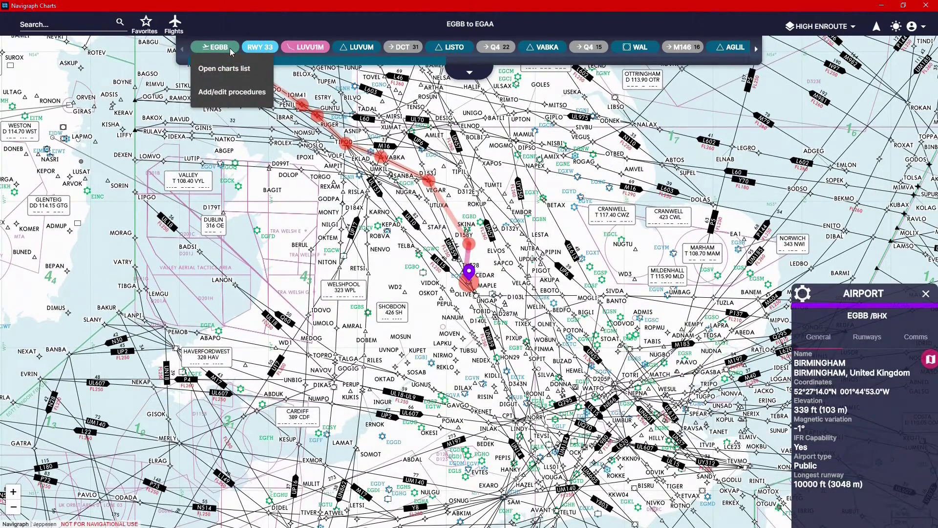
{"action": "left_click", "coordinate": [211, 71]}
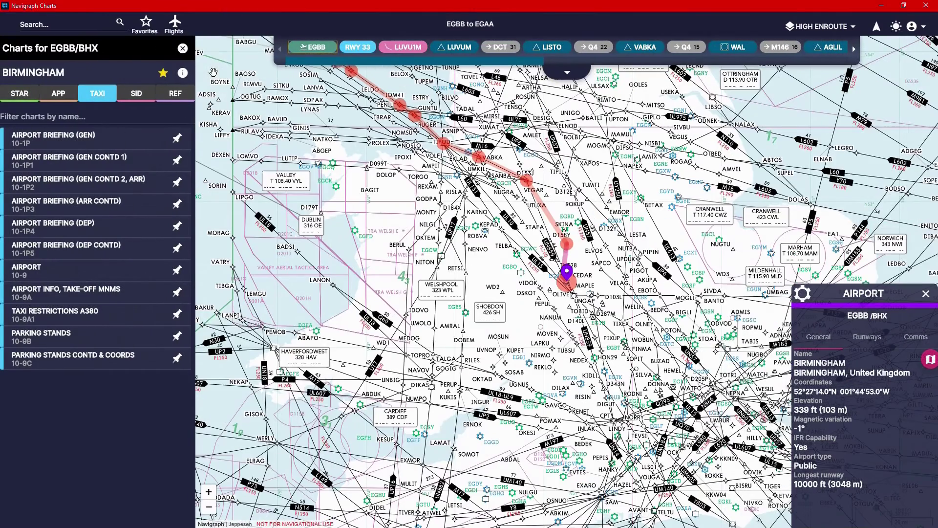
{"action": "left_click", "coordinate": [20, 94]}
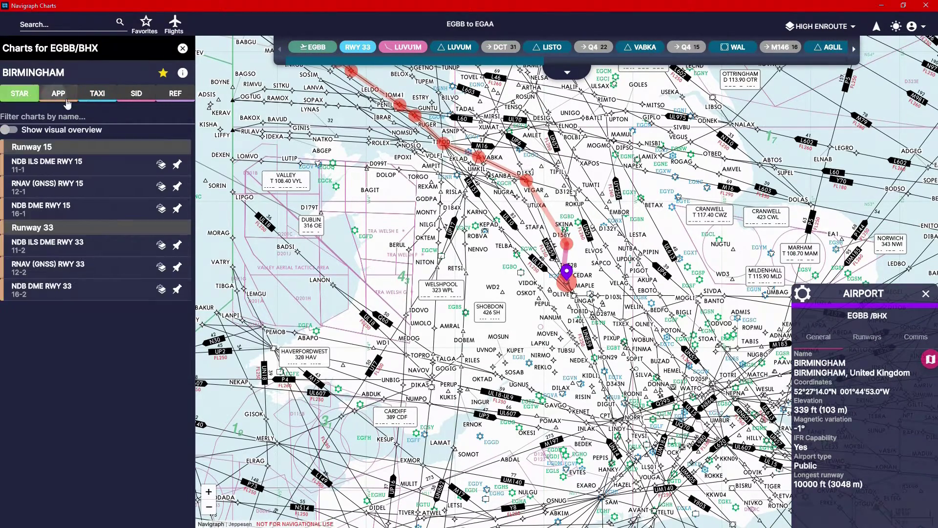
{"action": "left_click", "coordinate": [97, 94]}
{"action": "left_click", "coordinate": [140, 95]}
{"action": "left_click", "coordinate": [166, 98]}
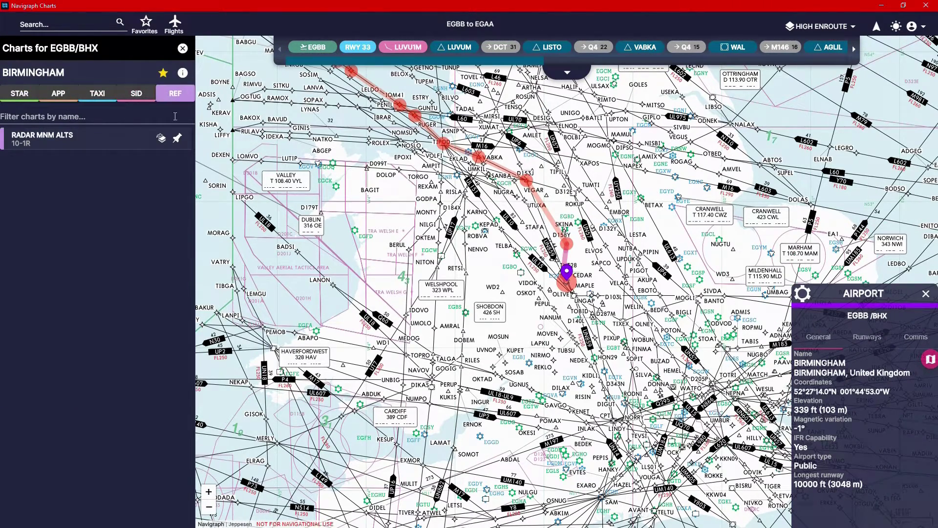
{"action": "left_click", "coordinate": [136, 95]}
{"action": "left_click", "coordinate": [97, 93]}
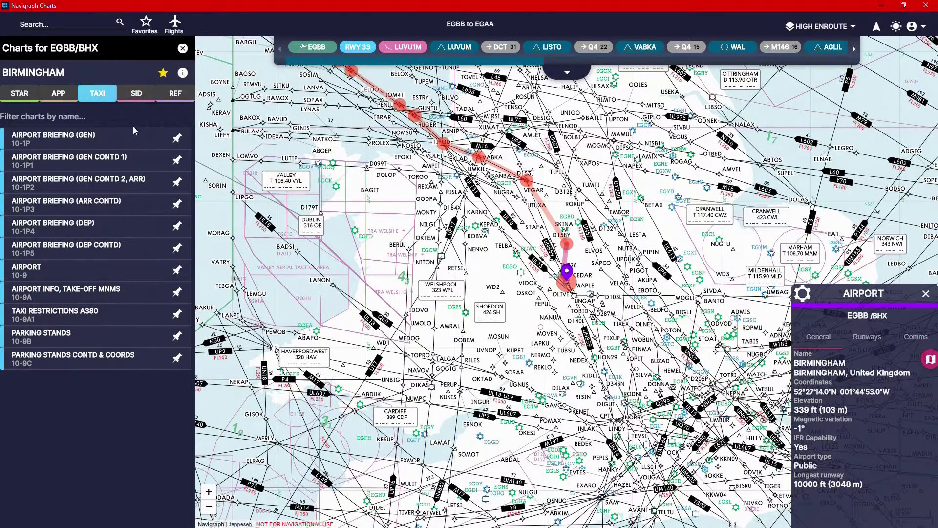
{"action": "left_click", "coordinate": [183, 48]}
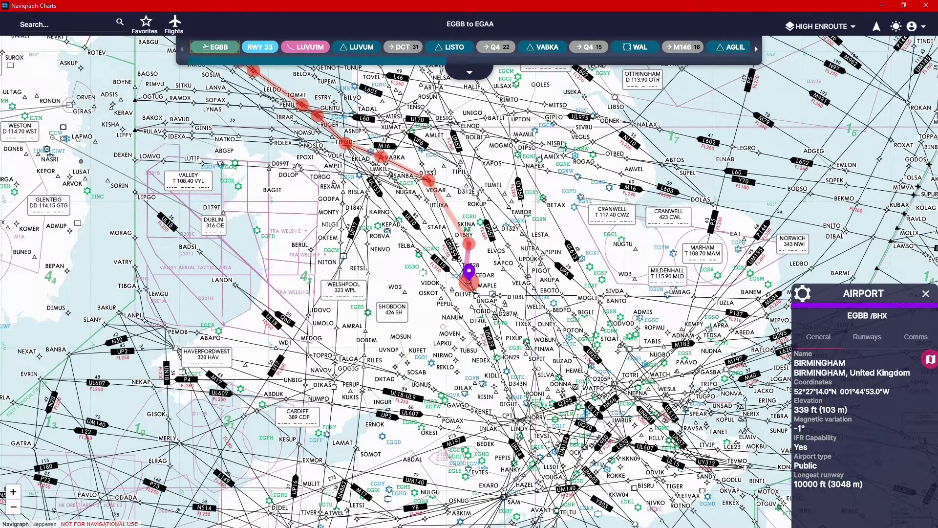
Expand the flight's route controls and view the options for the origin EGBB and destination EGAA airports
{"action": "left_click", "coordinate": [468, 72]}
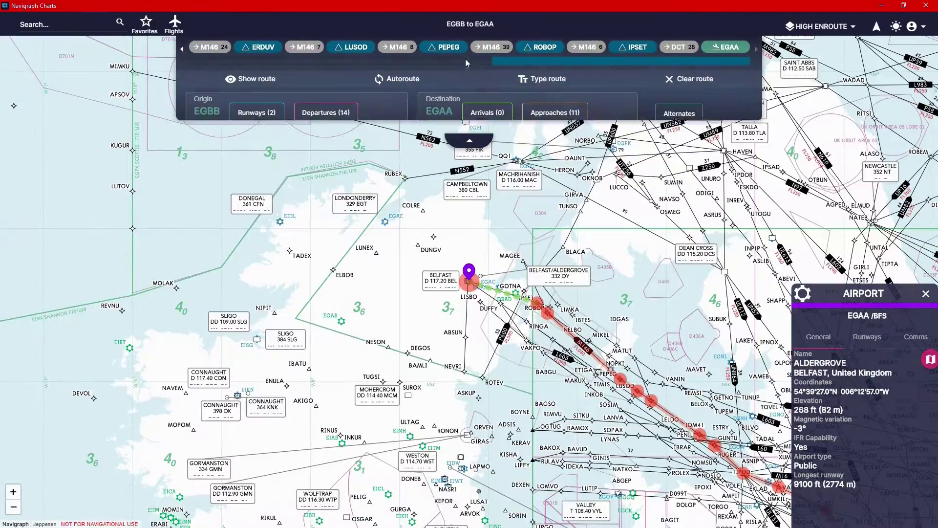
{"action": "left_click", "coordinate": [206, 112]}
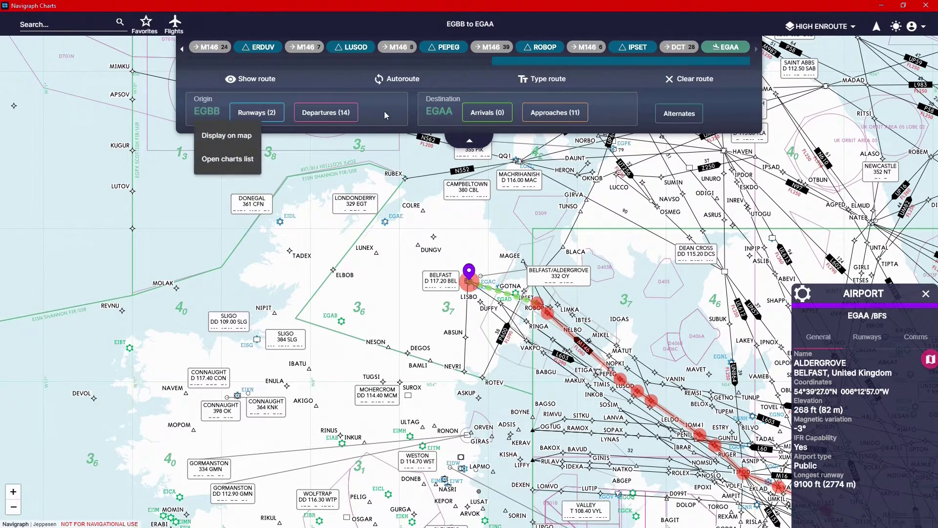
{"action": "double_click", "coordinate": [443, 113]}
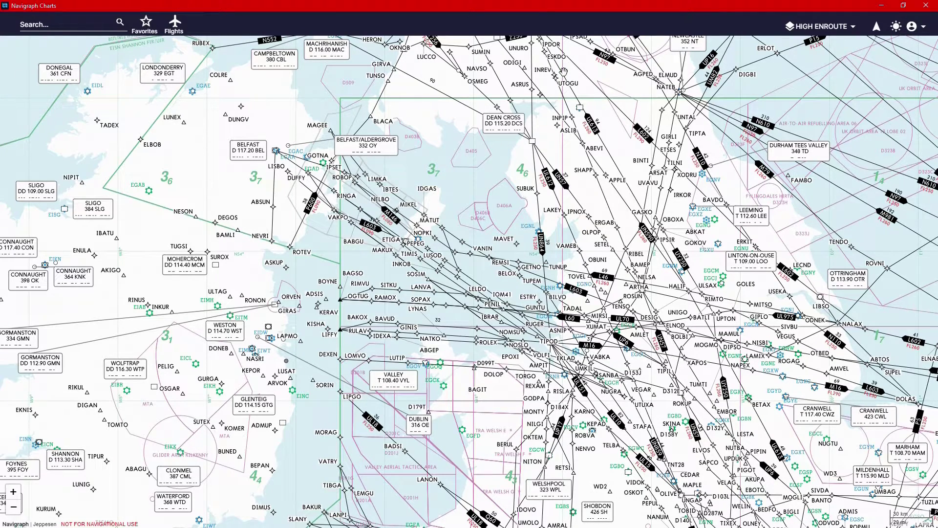
Show the signed-in account and its available options, closing the details of the accidentally selected D323L airspace
{"action": "left_click", "coordinate": [916, 31]}
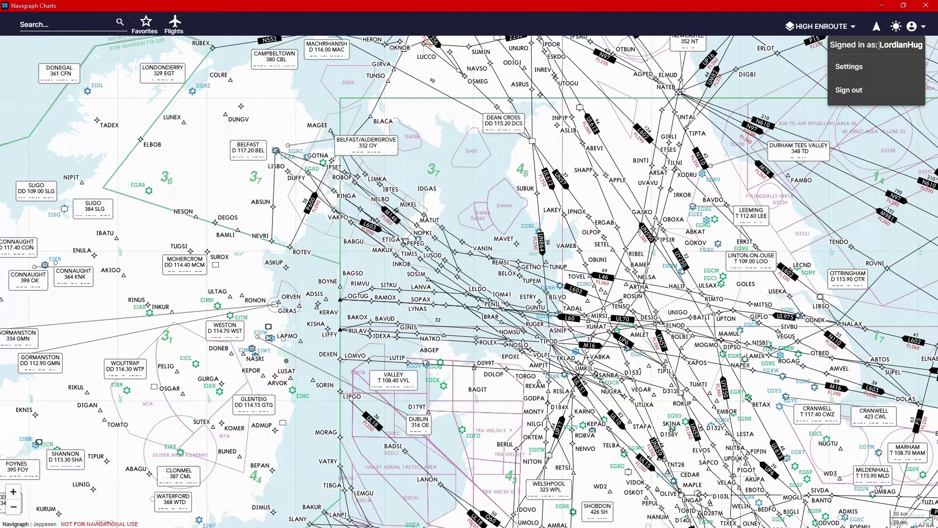
{"action": "left_click_drag", "start_coordinate": [879, 46], "coordinate": [930, 46]}
{"action": "left_click", "coordinate": [931, 50]}
{"action": "left_click", "coordinate": [916, 29]}
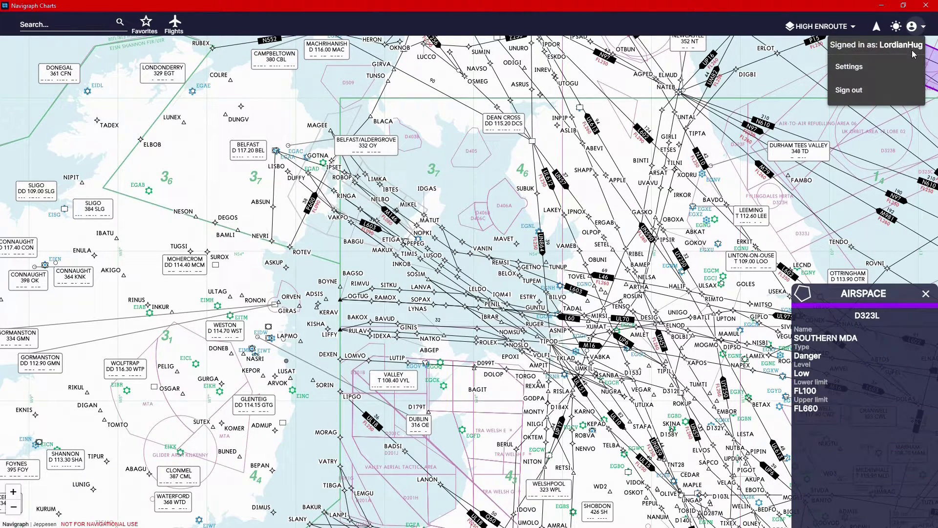
{"action": "left_click", "coordinate": [928, 288]}
{"action": "left_click", "coordinate": [915, 28]}
{"action": "left_click", "coordinate": [912, 26]}
{"action": "left_click", "coordinate": [912, 25]}
{"action": "left_click_drag", "start_coordinate": [857, 44], "coordinate": [886, 46]}
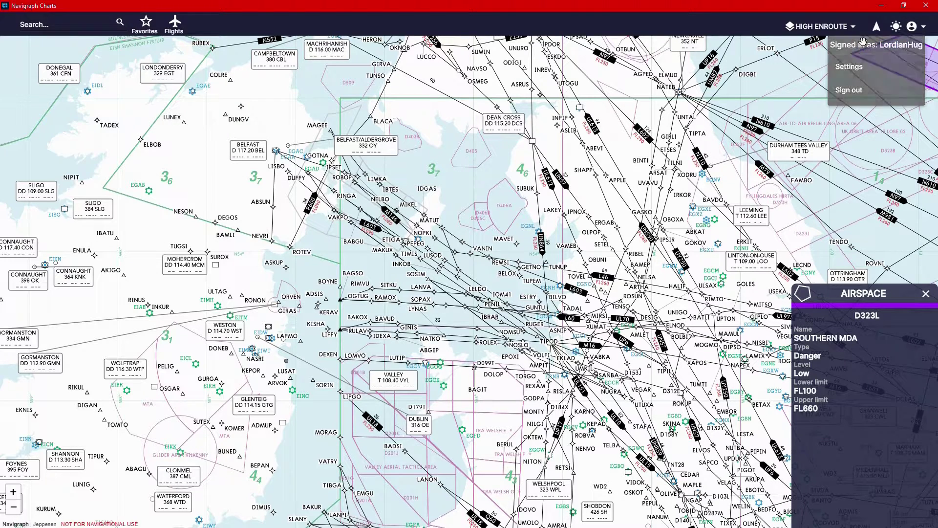
{"action": "left_click", "coordinate": [914, 27]}
{"action": "left_click", "coordinate": [885, 50]}
{"action": "left_click", "coordinate": [915, 27]}
{"action": "left_click", "coordinate": [930, 296]}
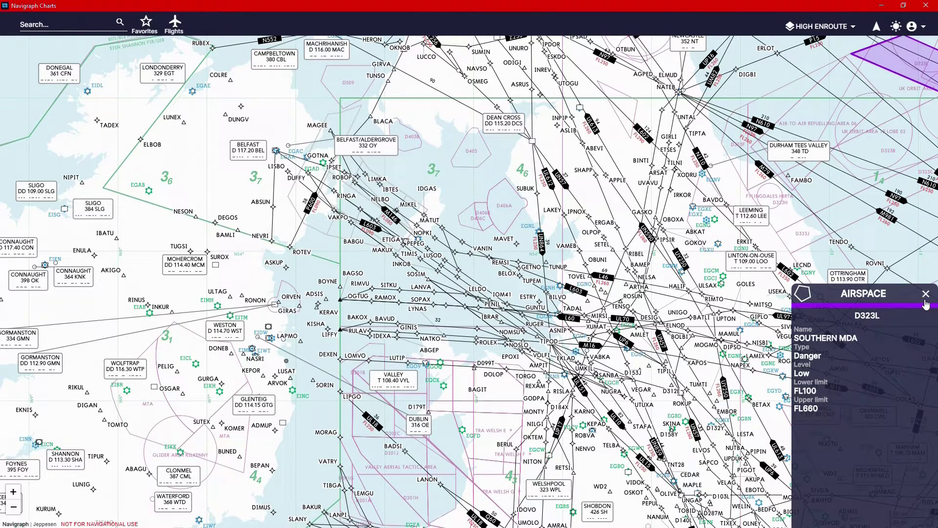
{"action": "left_click", "coordinate": [926, 296]}
{"action": "left_click", "coordinate": [912, 26]}
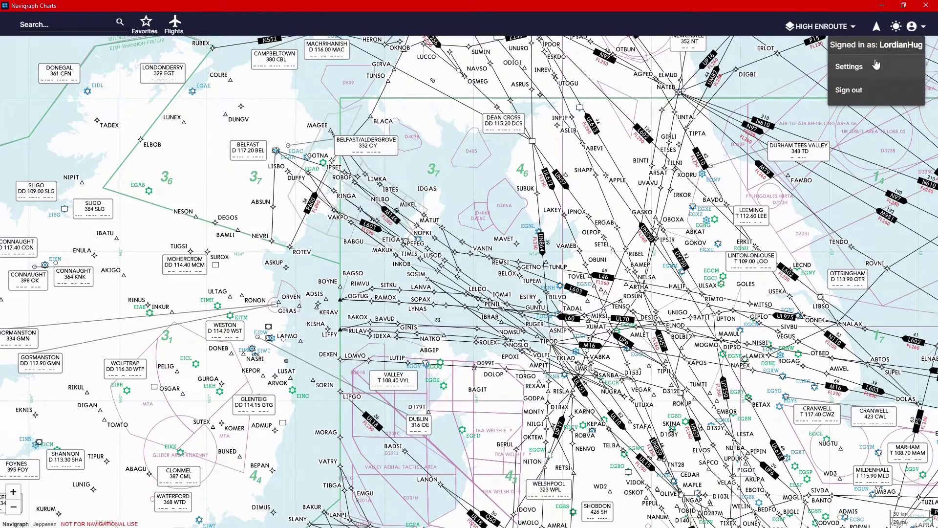
Open the settings, highlight the SimBrief username entry, and save the settings
{"action": "left_click", "coordinate": [864, 69]}
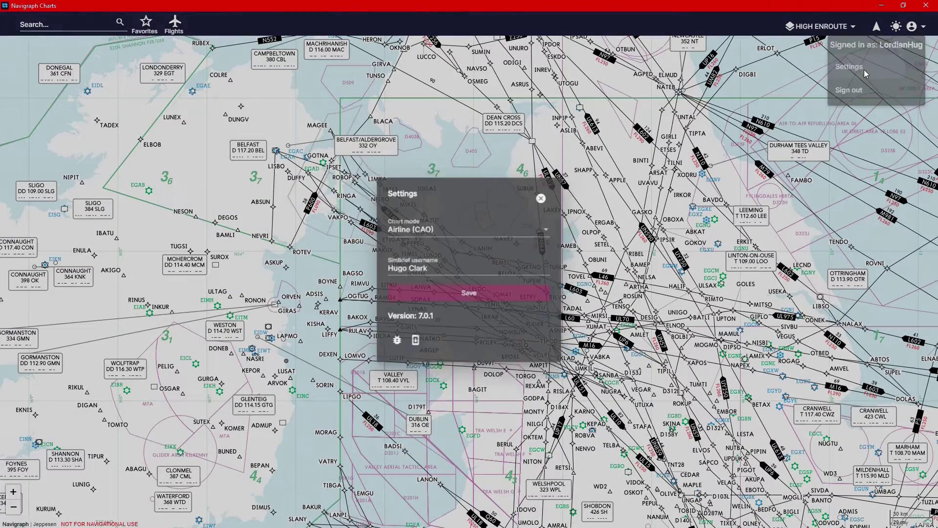
{"action": "left_click_drag", "start_coordinate": [458, 267], "coordinate": [261, 256]}
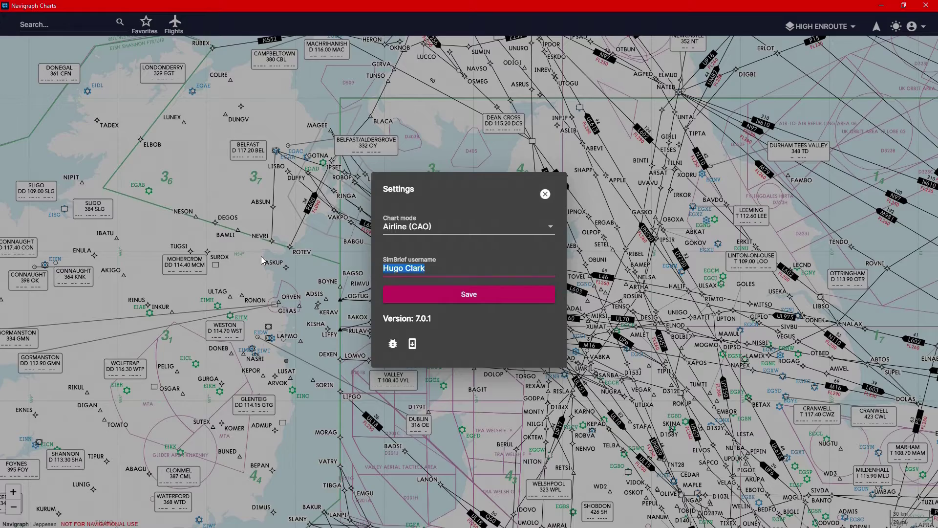
{"action": "left_click_drag", "start_coordinate": [440, 268], "coordinate": [368, 268]}
{"action": "left_click", "coordinate": [449, 267]}
{"action": "left_click", "coordinate": [454, 297]}
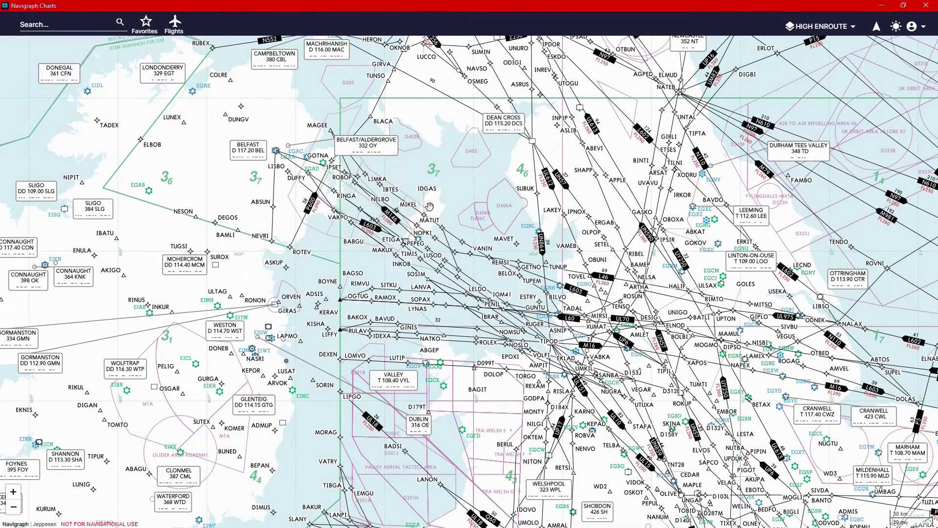
Create a new flight from the latest SimBrief OFP, using EGLL-KJFK
{"action": "left_click", "coordinate": [180, 33]}
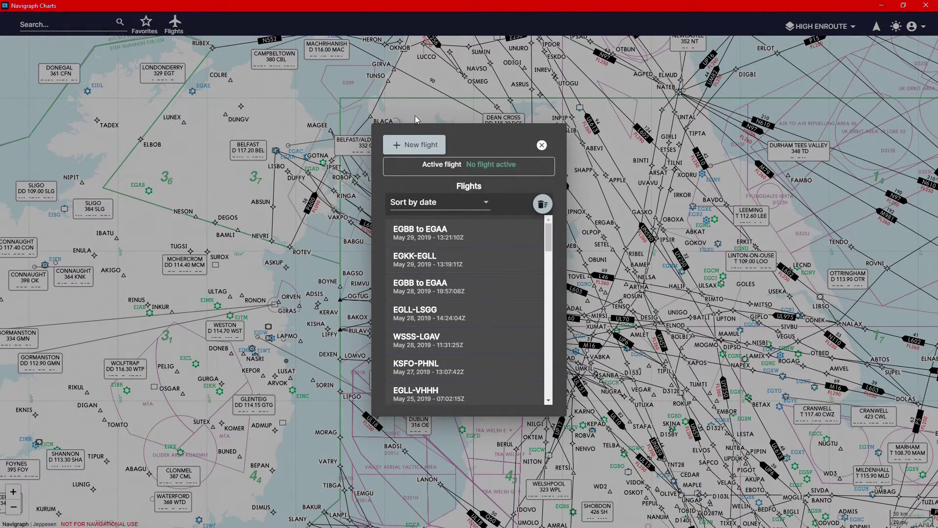
{"action": "left_click", "coordinate": [422, 145]}
{"action": "left_click", "coordinate": [490, 361]}
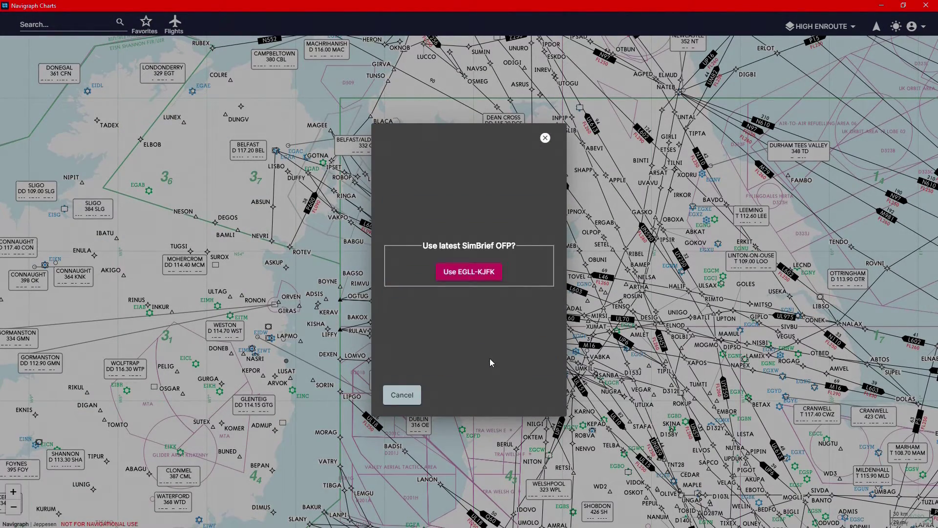
{"action": "left_click_drag", "start_coordinate": [518, 249], "coordinate": [445, 248]}
{"action": "left_click", "coordinate": [494, 248]}
{"action": "left_click", "coordinate": [507, 245]}
{"action": "double_click", "coordinate": [499, 244]}
{"action": "left_click_drag", "start_coordinate": [421, 247], "coordinate": [443, 244]}
{"action": "left_click", "coordinate": [524, 243]}
{"action": "left_click", "coordinate": [480, 250]}
{"action": "left_click", "coordinate": [466, 279]}
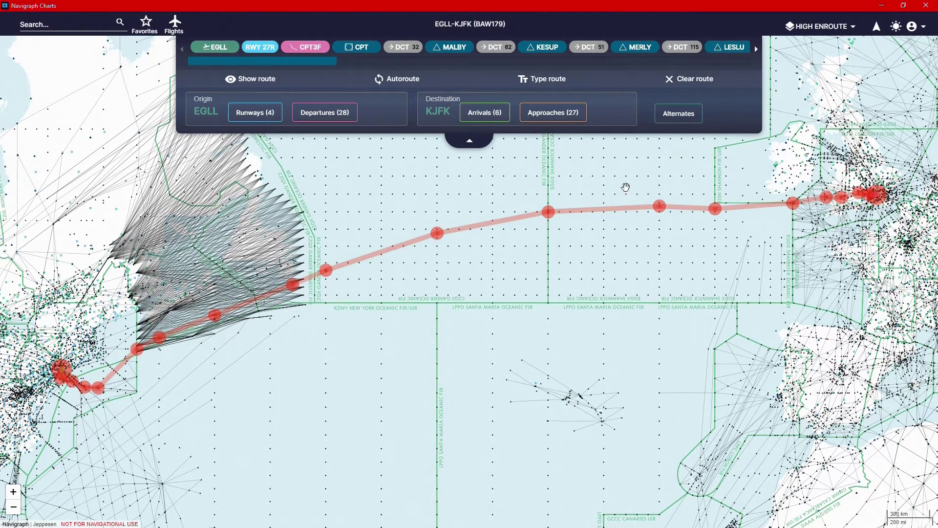
Examine the whole EGLL-KJFK route and its departure from EGLL to CPT, closing the accidentally selected Santa Maria Oceanic FIR details
{"action": "scroll", "coordinate": [521, 242], "scroll_direction": "down", "scroll_amount": 3}
{"action": "left_click", "coordinate": [534, 318]}
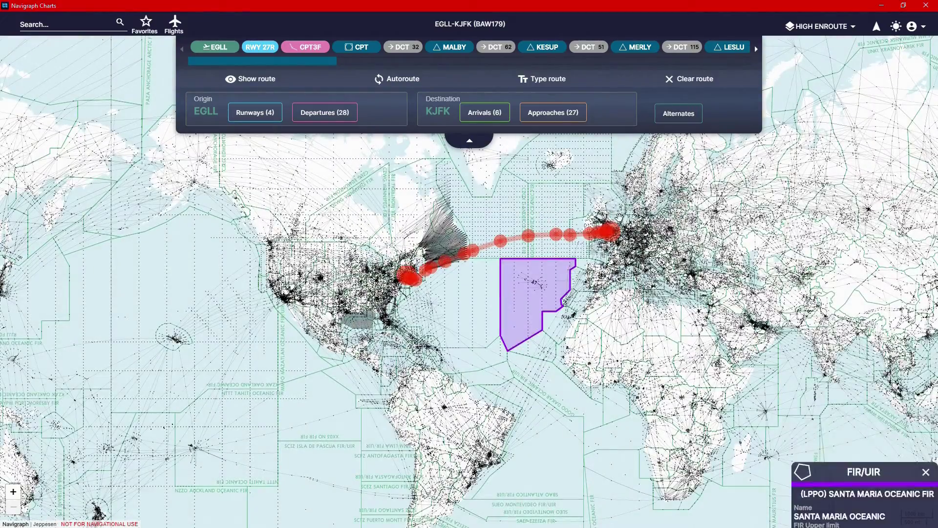
{"action": "left_click", "coordinate": [926, 294]}
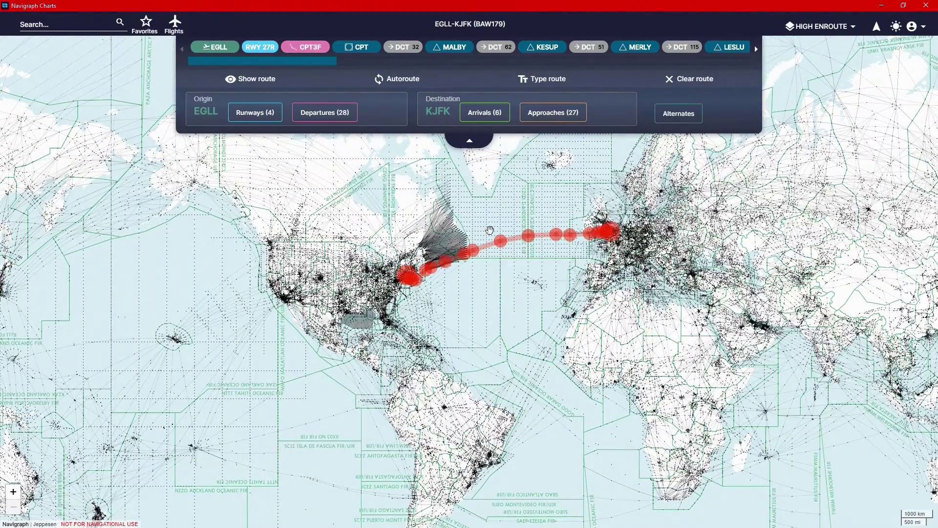
{"action": "scroll", "coordinate": [499, 242], "scroll_direction": "up", "scroll_amount": 3}
{"action": "scroll", "coordinate": [743, 239], "scroll_direction": "up", "scroll_amount": 5}
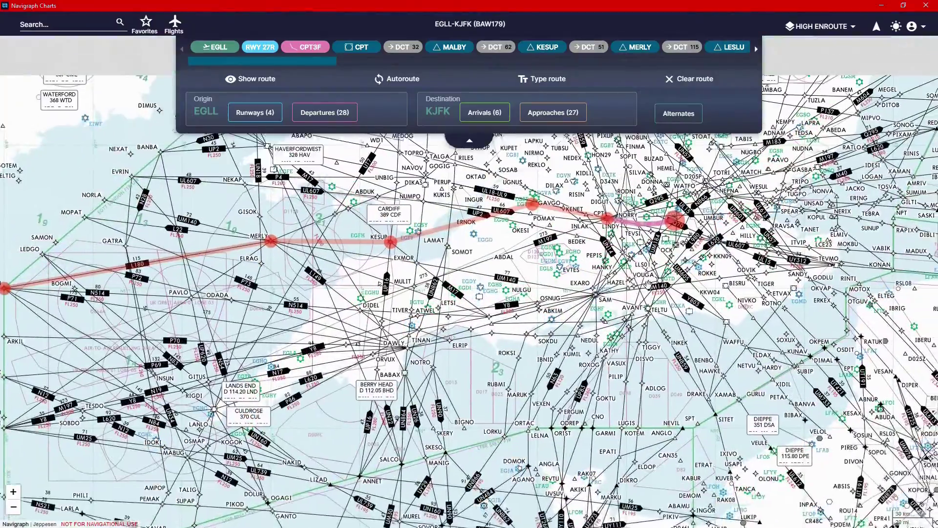
{"action": "scroll", "coordinate": [657, 221], "scroll_direction": "up", "scroll_amount": 2}
{"action": "left_click_drag", "start_coordinate": [686, 223], "coordinate": [671, 267]}
{"action": "scroll", "coordinate": [670, 268], "scroll_direction": "up", "scroll_amount": 1}
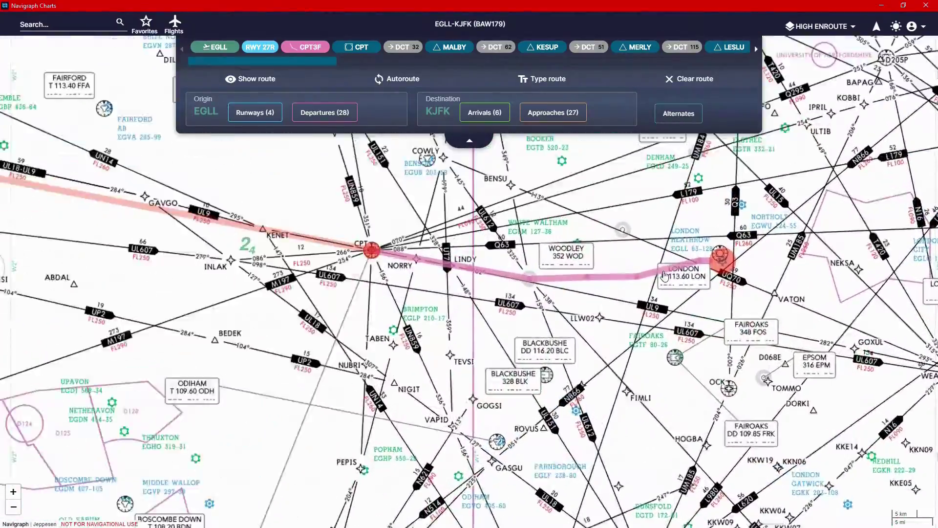
{"action": "left_click_drag", "start_coordinate": [353, 275], "coordinate": [585, 247]}
Examine the arrival end of the route around KJFK, closing the accidentally opened airspace details
{"action": "scroll", "coordinate": [430, 270], "scroll_direction": "down", "scroll_amount": 8}
{"action": "scroll", "coordinate": [248, 300], "scroll_direction": "up", "scroll_amount": 3}
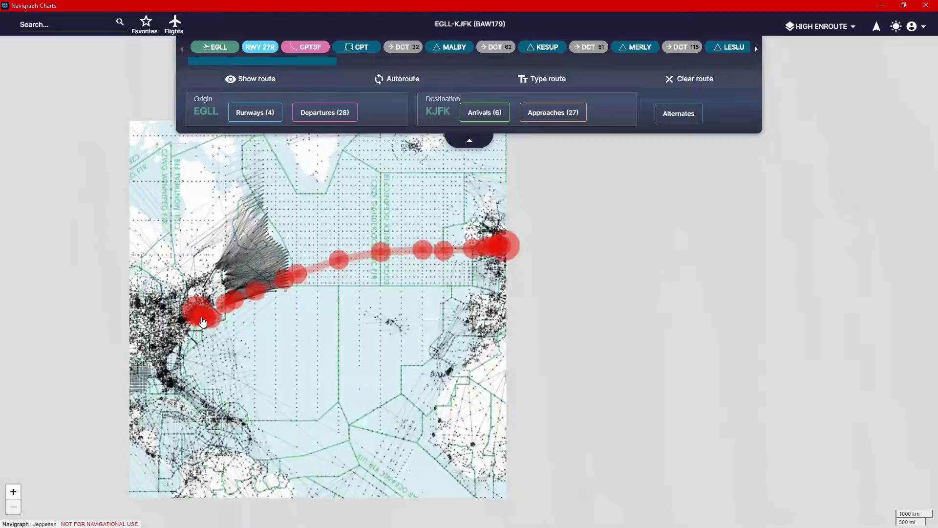
{"action": "scroll", "coordinate": [118, 308], "scroll_direction": "up", "scroll_amount": 10}
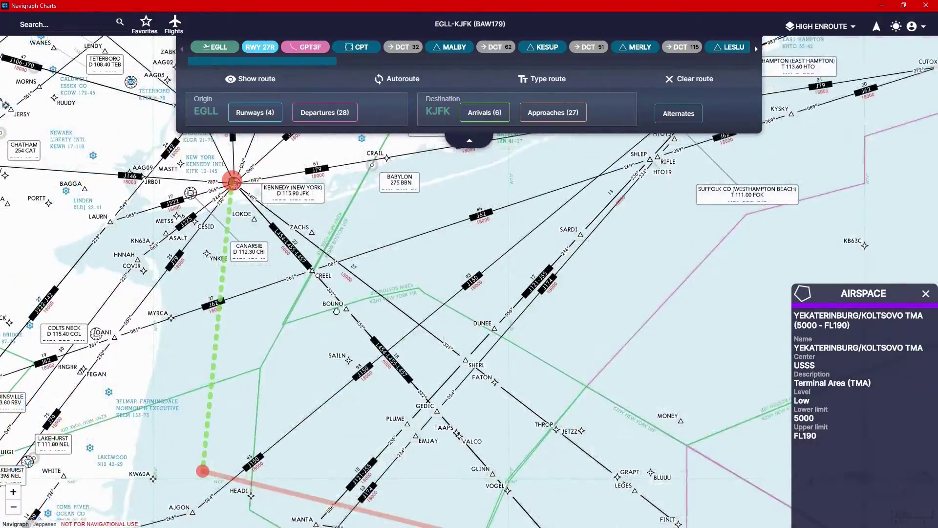
{"action": "left_click", "coordinate": [926, 293]}
{"action": "scroll", "coordinate": [637, 310], "scroll_direction": "down", "scroll_amount": 5}
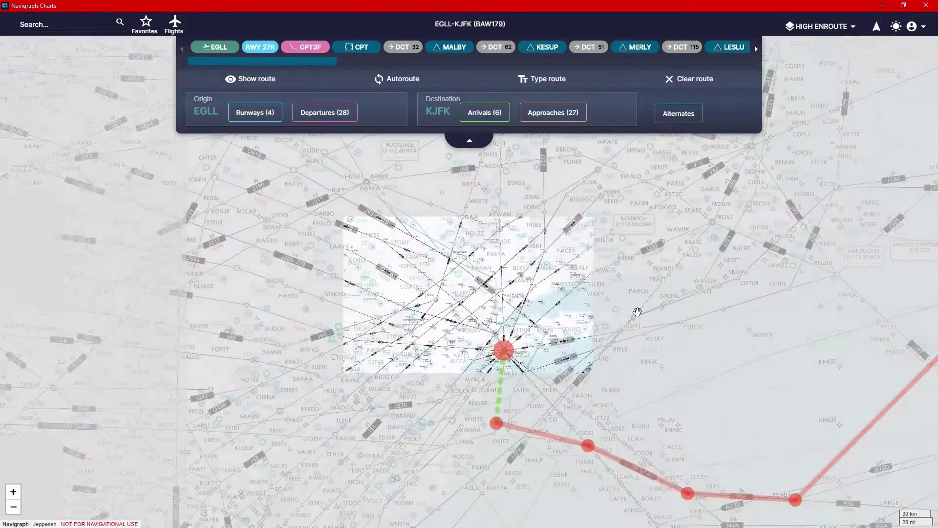
{"action": "scroll", "coordinate": [637, 310], "scroll_direction": "down", "scroll_amount": 5}
{"action": "scroll", "coordinate": [558, 147], "scroll_direction": "up", "scroll_amount": 3}
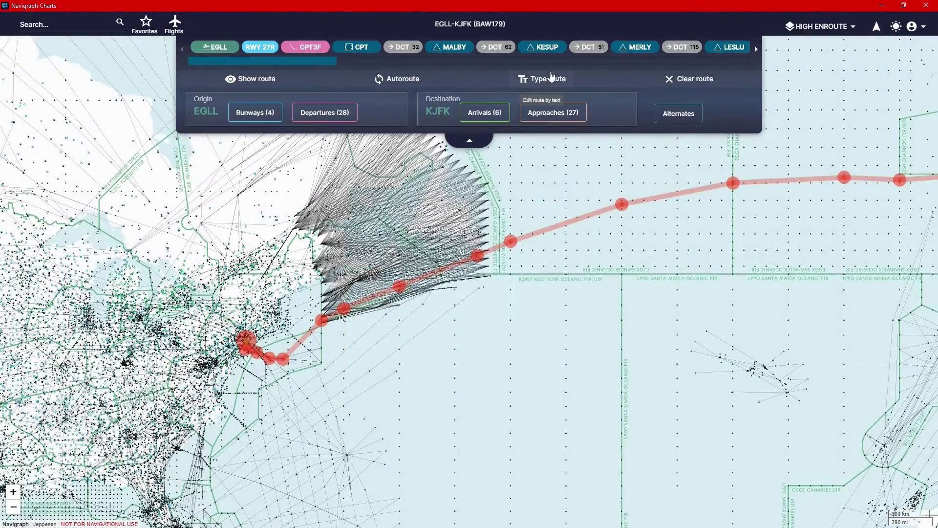
View the EGLL-KJFK route as editable text and close it without saving changes
{"action": "left_click", "coordinate": [557, 79]}
{"action": "left_click_drag", "start_coordinate": [499, 247], "coordinate": [359, 159]}
{"action": "left_click", "coordinate": [404, 242]}
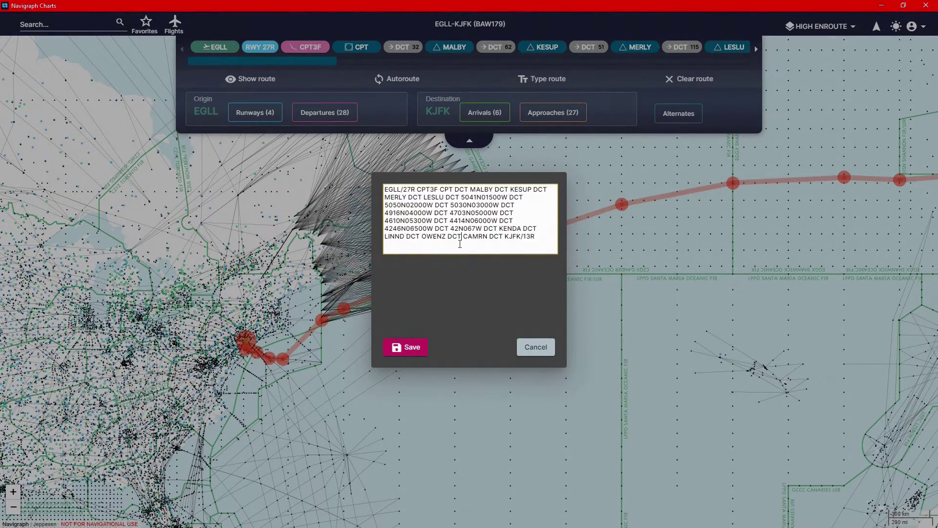
{"action": "left_click", "coordinate": [536, 347]}
Show the visual overview of the KJFK arrivals and move its overview box clear of the plotted procedures
{"action": "scroll", "coordinate": [463, 310], "scroll_direction": "down", "scroll_amount": 4}
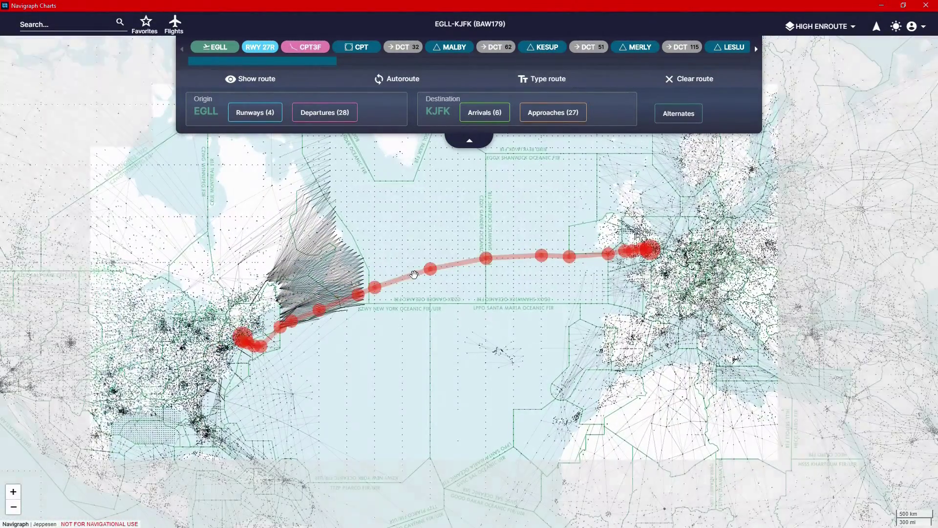
{"action": "left_click_drag", "start_coordinate": [405, 284], "coordinate": [430, 259]}
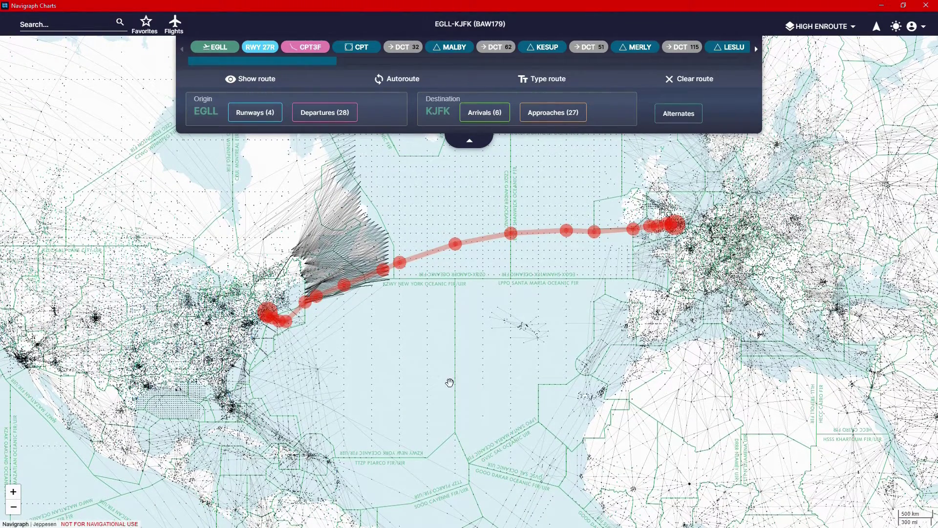
{"action": "left_click_drag", "start_coordinate": [459, 264], "coordinate": [526, 257]}
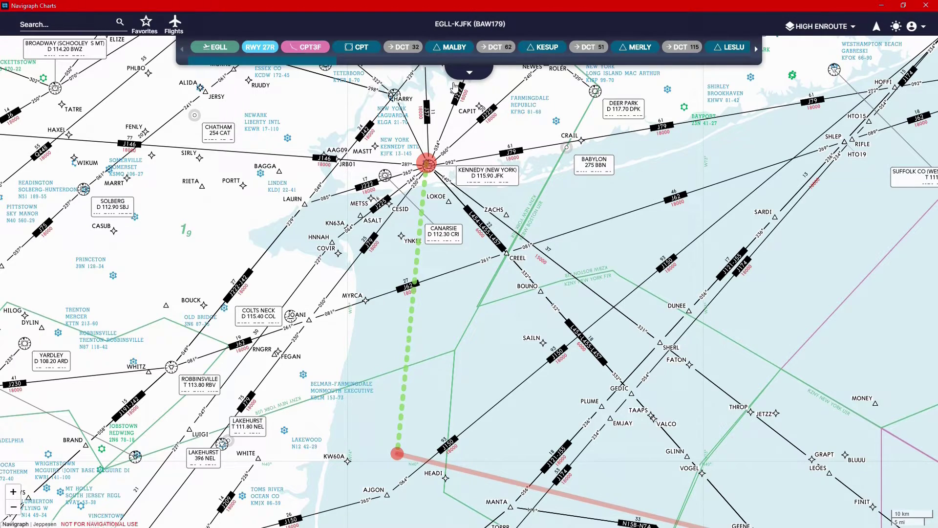
{"action": "left_click", "coordinate": [469, 72]}
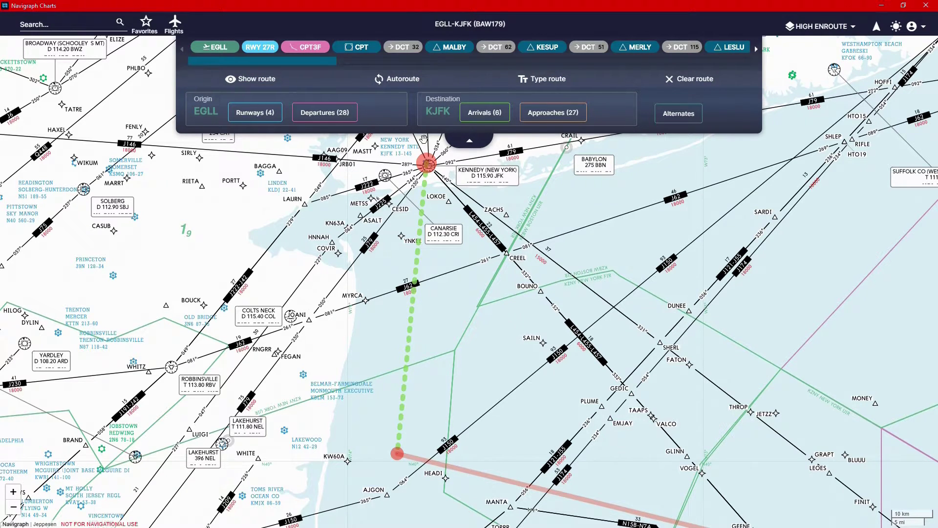
{"action": "left_click", "coordinate": [480, 114]}
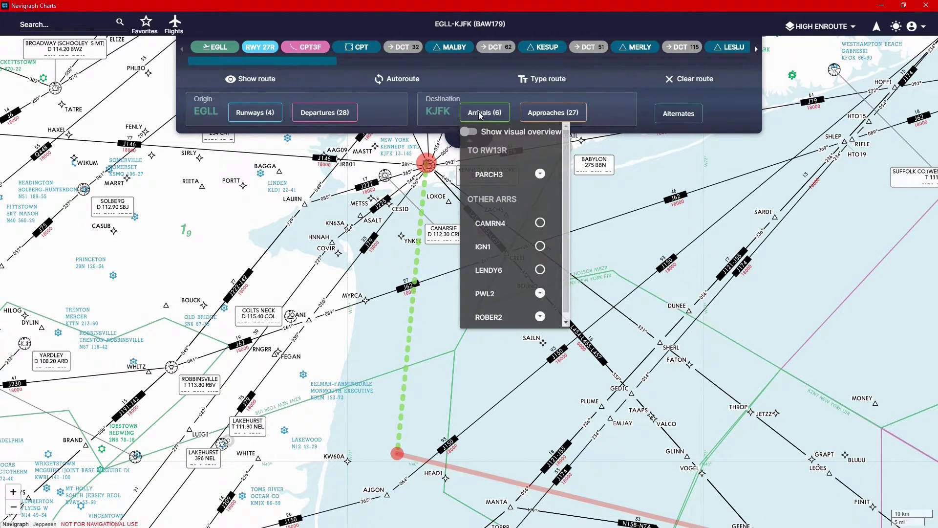
{"action": "left_click", "coordinate": [469, 132]}
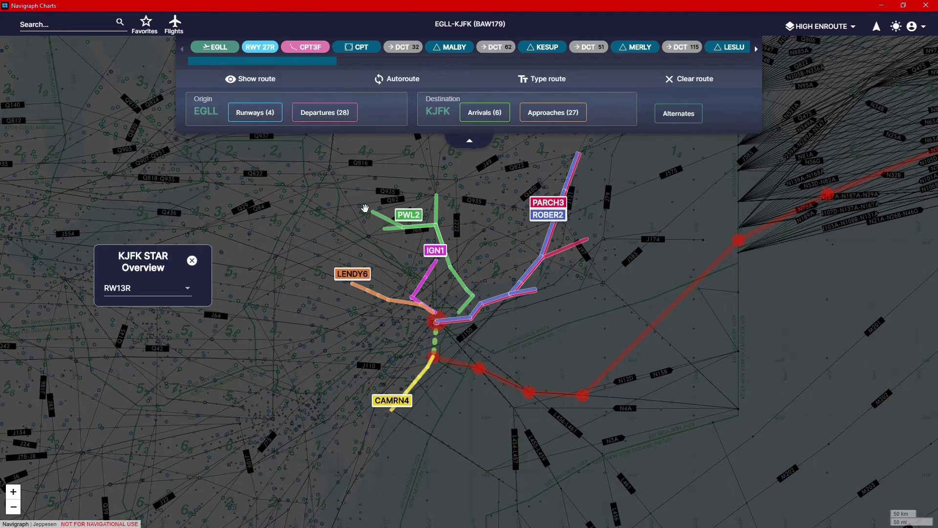
{"action": "left_click_drag", "start_coordinate": [134, 255], "coordinate": [79, 110]}
Preview the KJFK arrivals for runway RW04L and for RW31R in the STAR overview
{"action": "left_click", "coordinate": [92, 141]}
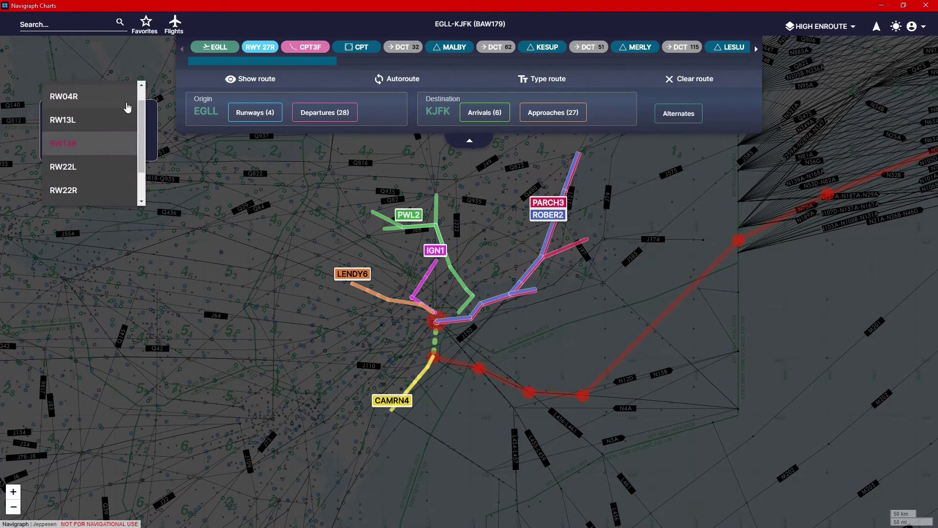
{"action": "left_click_drag", "start_coordinate": [142, 116], "coordinate": [142, 96]}
{"action": "left_click", "coordinate": [93, 93]}
{"action": "left_click", "coordinate": [92, 92]}
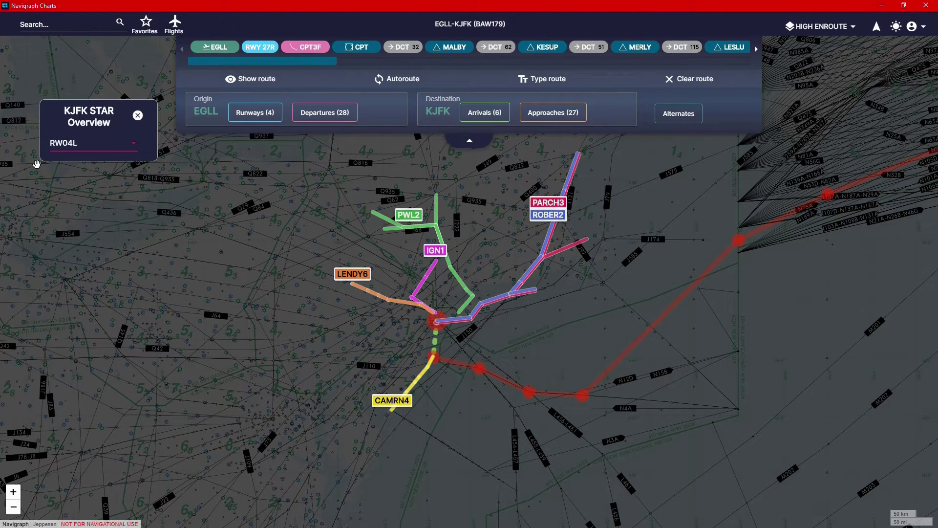
{"action": "left_click", "coordinate": [133, 143]}
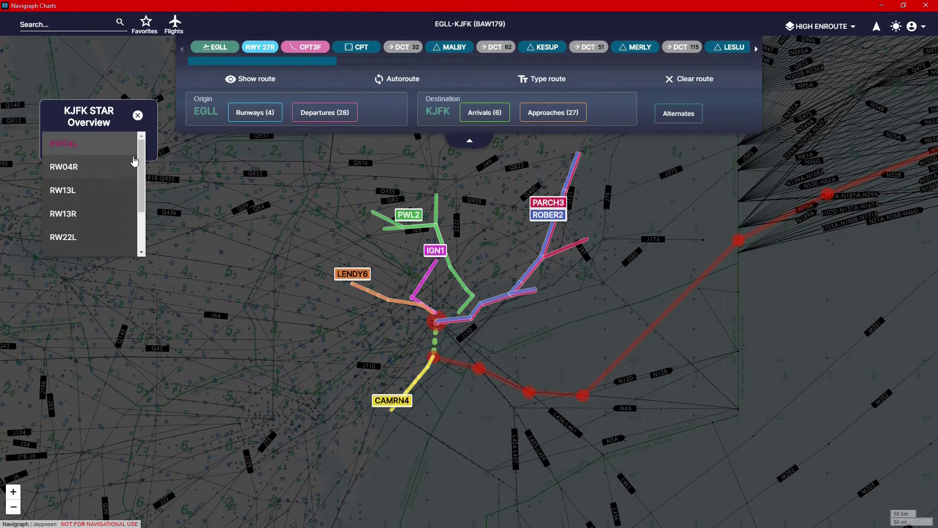
{"action": "left_click_drag", "start_coordinate": [141, 167], "coordinate": [145, 223]}
{"action": "left_click", "coordinate": [105, 243]}
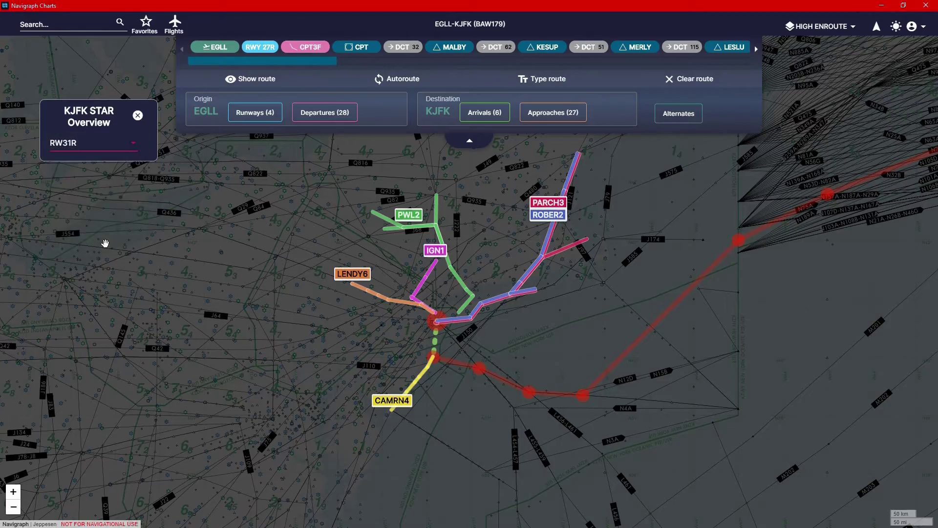
{"action": "scroll", "coordinate": [441, 335], "scroll_direction": "up", "scroll_amount": 1}
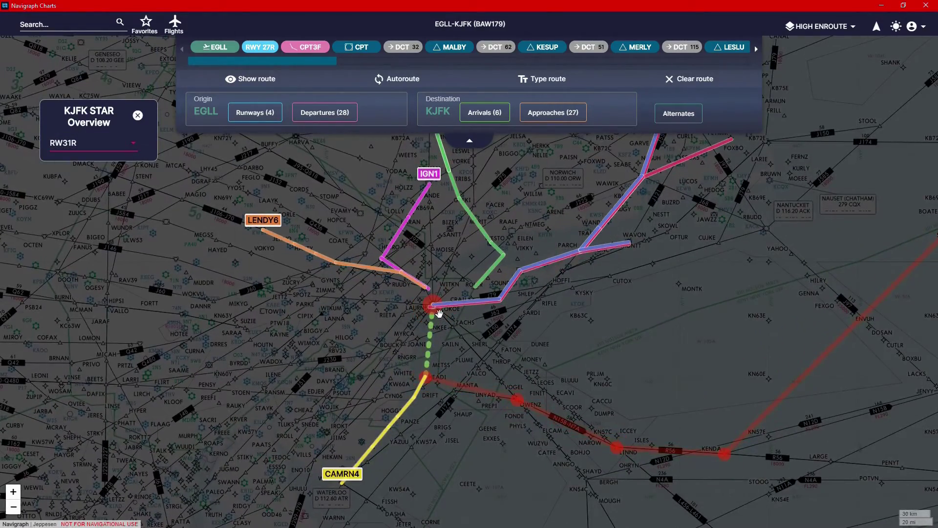
{"action": "scroll", "coordinate": [433, 310], "scroll_direction": "down", "scroll_amount": 1}
Set the KJFK STAR overview to runway RW22R and examine where the PARCH3 and ROBER2 arrivals begin near Kennebunk
{"action": "left_click", "coordinate": [55, 142]}
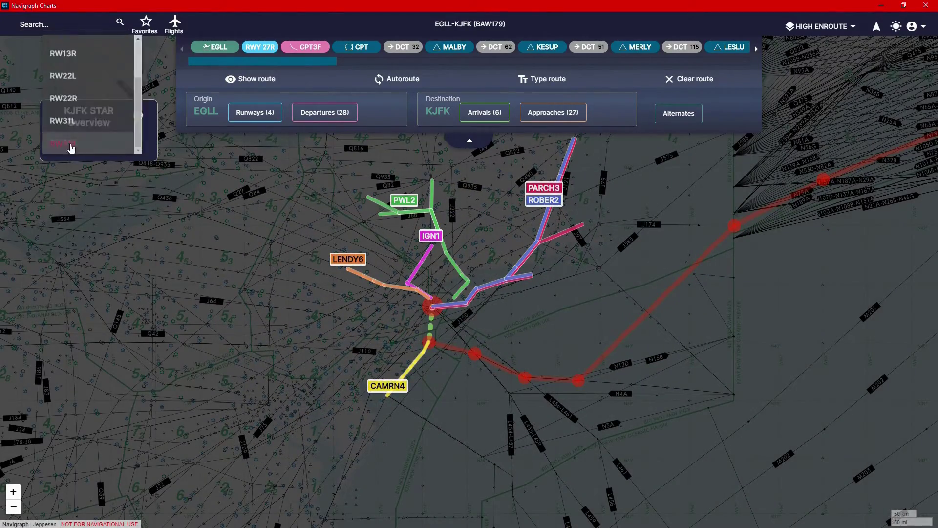
{"action": "left_click", "coordinate": [73, 111]}
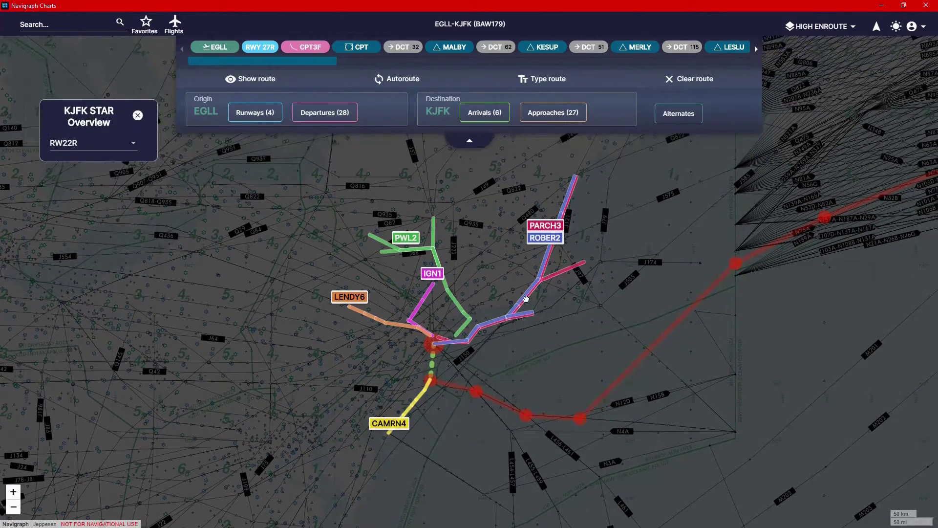
{"action": "scroll", "coordinate": [480, 251], "scroll_direction": "up", "scroll_amount": 3}
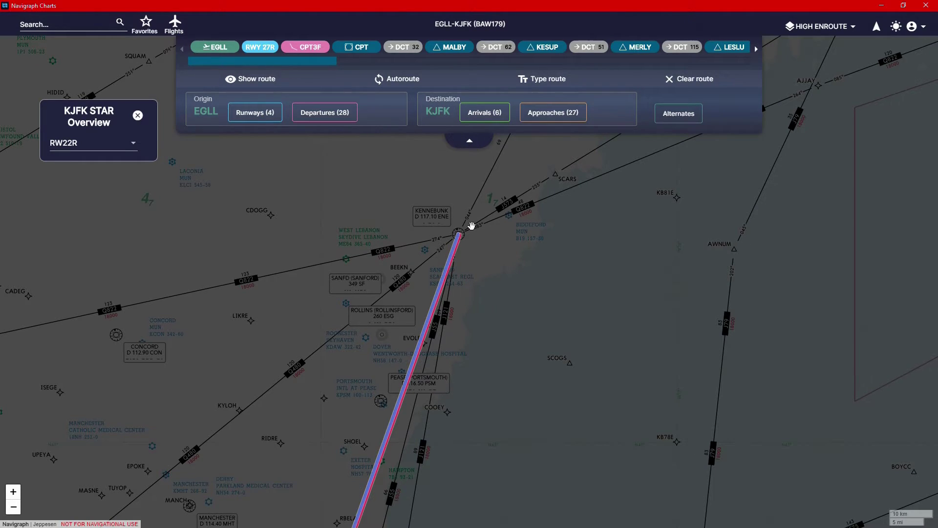
{"action": "scroll", "coordinate": [471, 225], "scroll_direction": "down", "scroll_amount": 3}
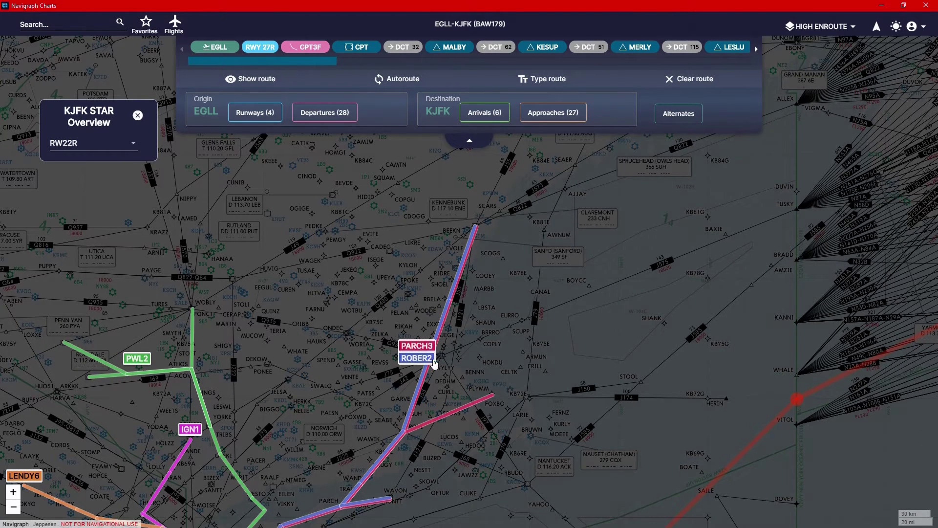
{"action": "left_click_drag", "start_coordinate": [507, 220], "coordinate": [541, 151]}
{"action": "scroll", "coordinate": [403, 359], "scroll_direction": "up", "scroll_amount": 2}
Trace the runway RW22R arrivals into KJFK on the map and add the PARCH3 arrival to the route
{"action": "left_click_drag", "start_coordinate": [267, 442], "coordinate": [499, 239]}
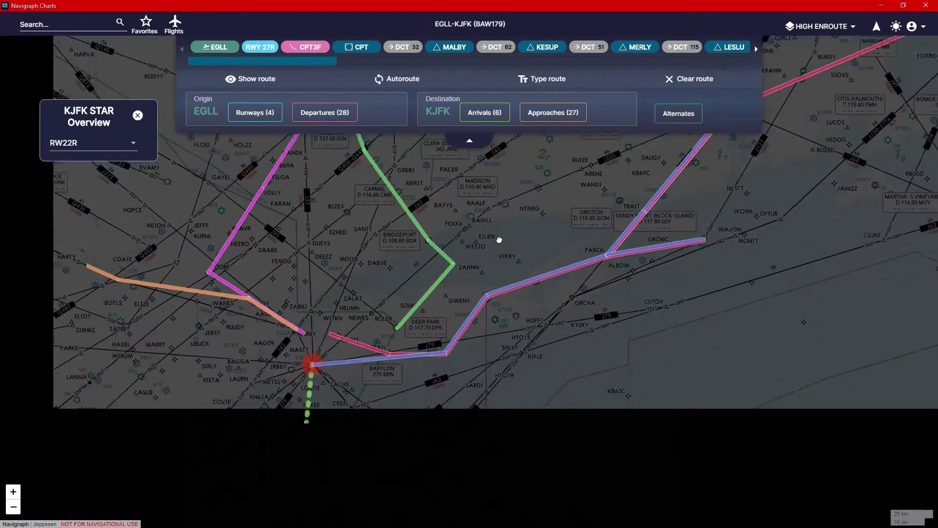
{"action": "scroll", "coordinate": [365, 324], "scroll_direction": "up", "scroll_amount": 2}
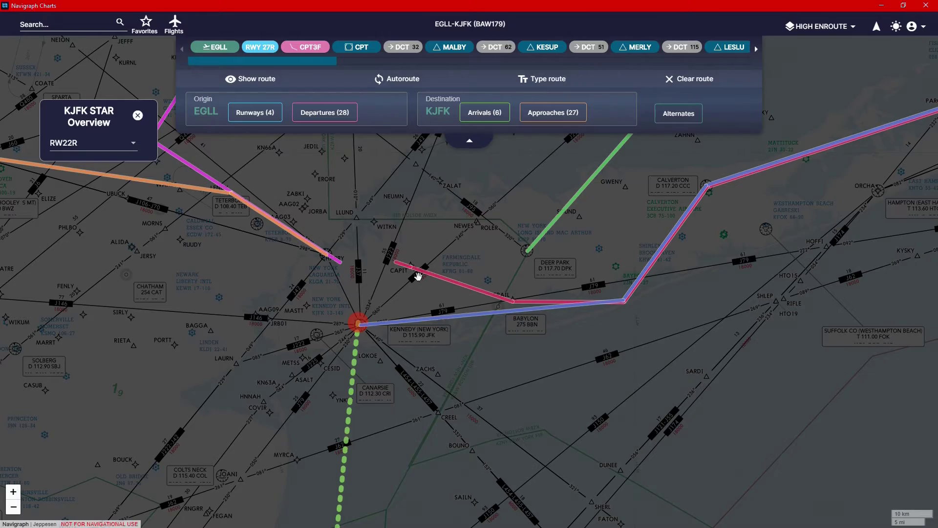
{"action": "scroll", "coordinate": [365, 273], "scroll_direction": "down", "scroll_amount": 3}
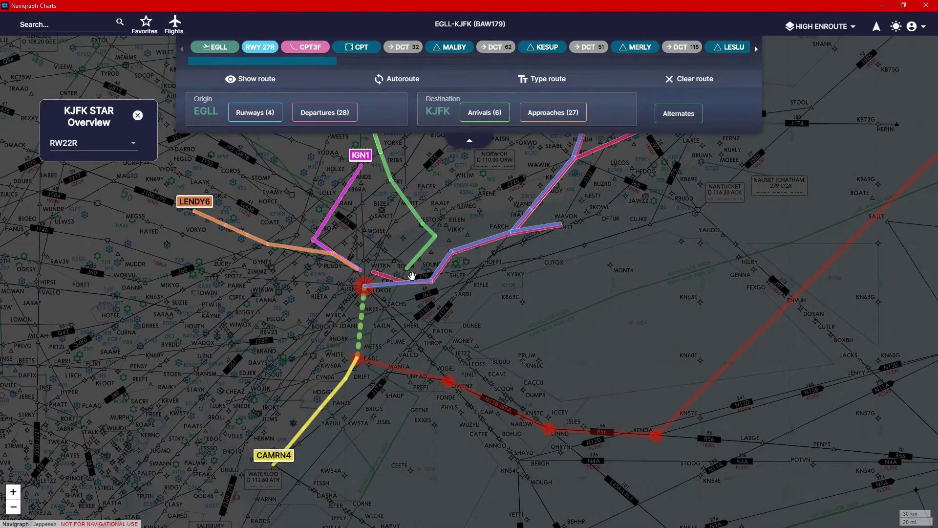
{"action": "left_click_drag", "start_coordinate": [465, 304], "coordinate": [447, 362]}
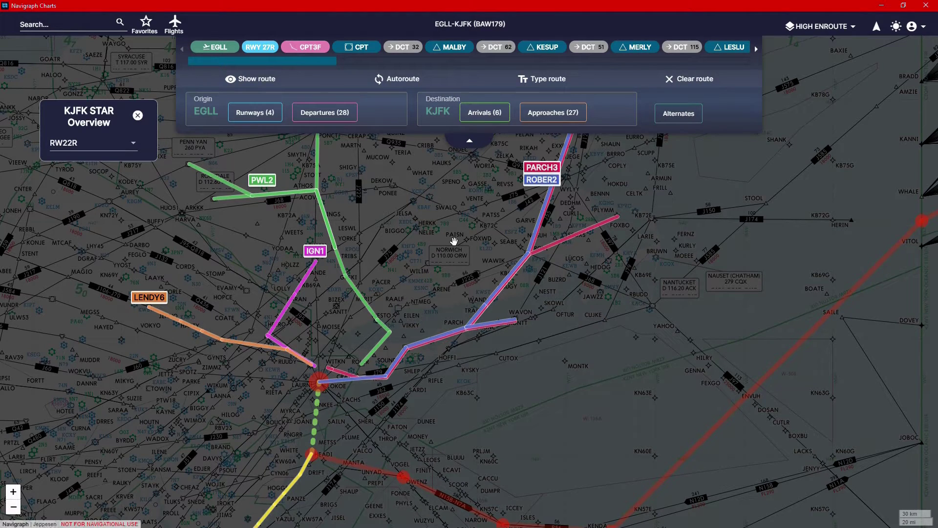
{"action": "left_click", "coordinate": [346, 374]}
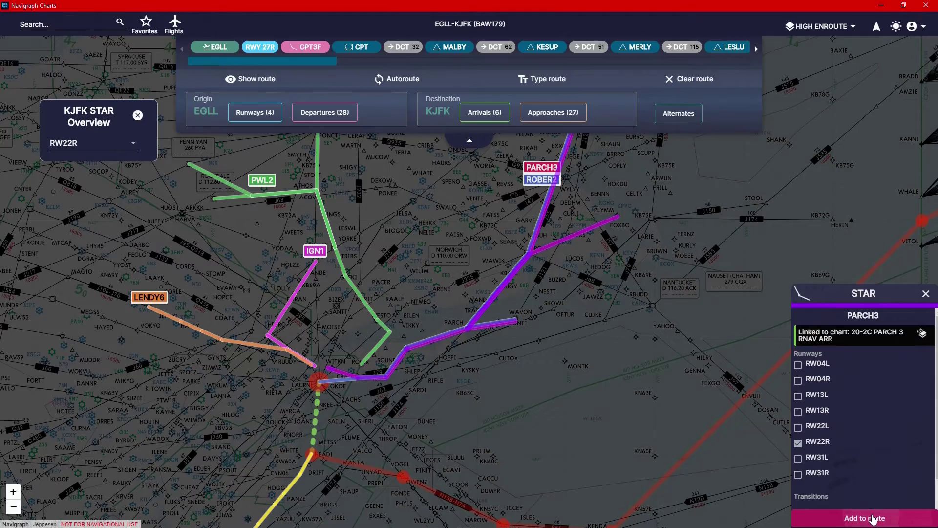
{"action": "left_click", "coordinate": [854, 517]}
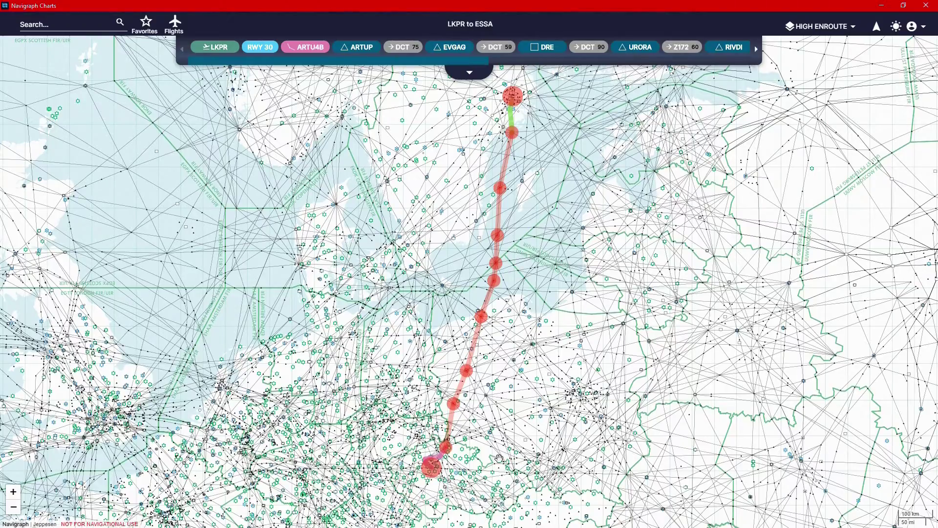
Open the details of the ARTU4B departure plotted out of Prague on the LKPR to ESSA flight
{"action": "scroll", "coordinate": [499, 458], "scroll_direction": "up", "scroll_amount": 3}
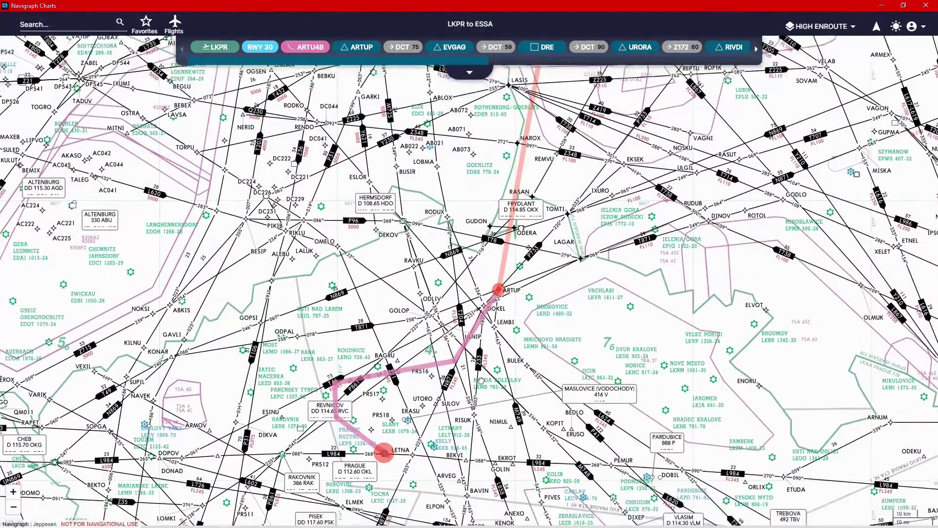
{"action": "left_click_drag", "start_coordinate": [481, 381], "coordinate": [515, 331]}
{"action": "left_click", "coordinate": [477, 273]}
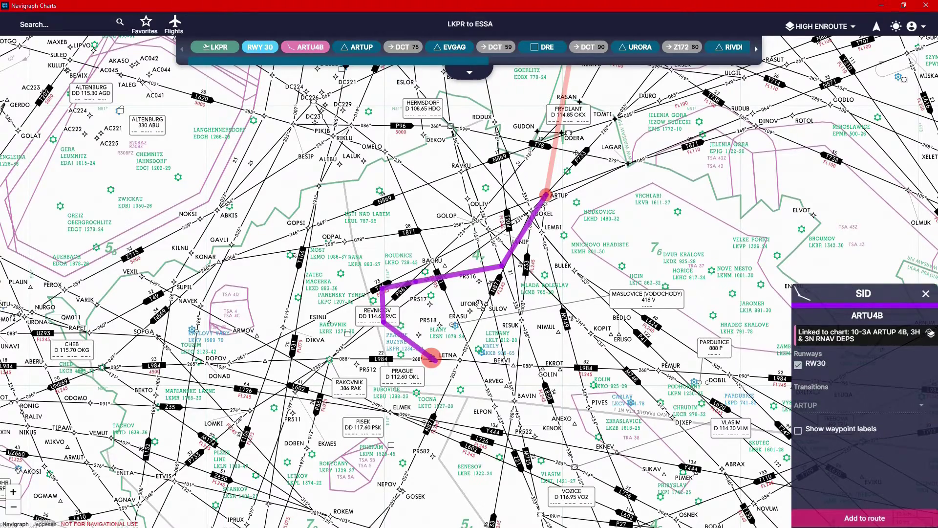
Remove the ARTU4B departure and runway 30 from the LKPR to ESSA route and close the SID details
{"action": "left_click", "coordinate": [476, 81]}
{"action": "left_click", "coordinate": [318, 49]}
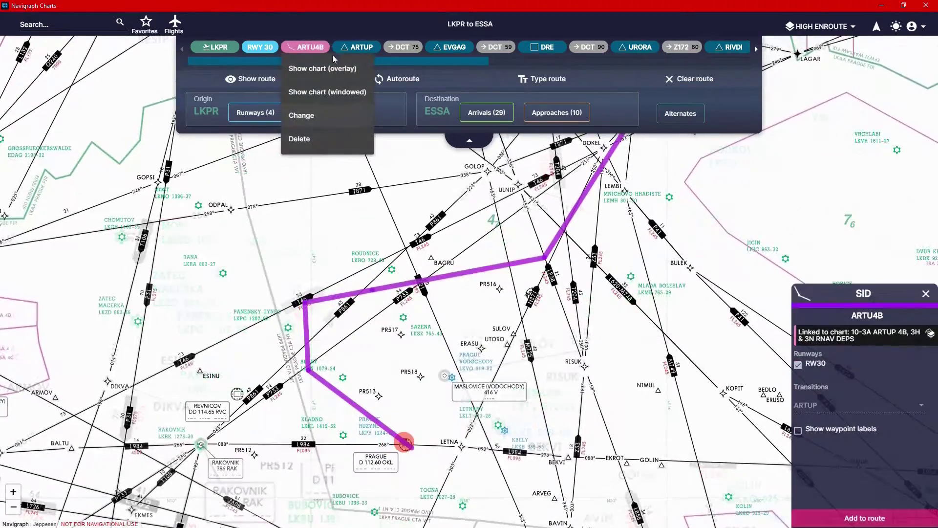
{"action": "left_click", "coordinate": [347, 138]}
{"action": "left_click", "coordinate": [264, 47]}
{"action": "left_click", "coordinate": [272, 91]}
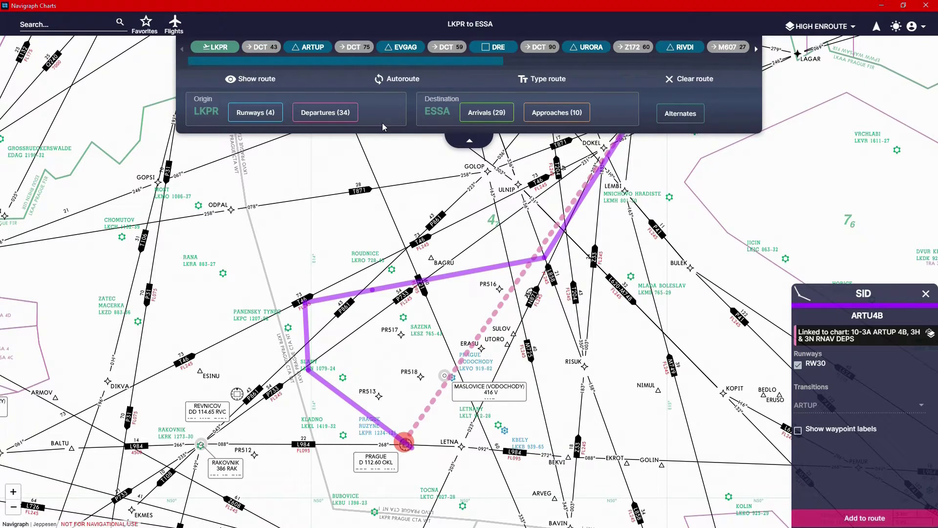
{"action": "left_click", "coordinate": [472, 139]}
{"action": "left_click", "coordinate": [926, 295]}
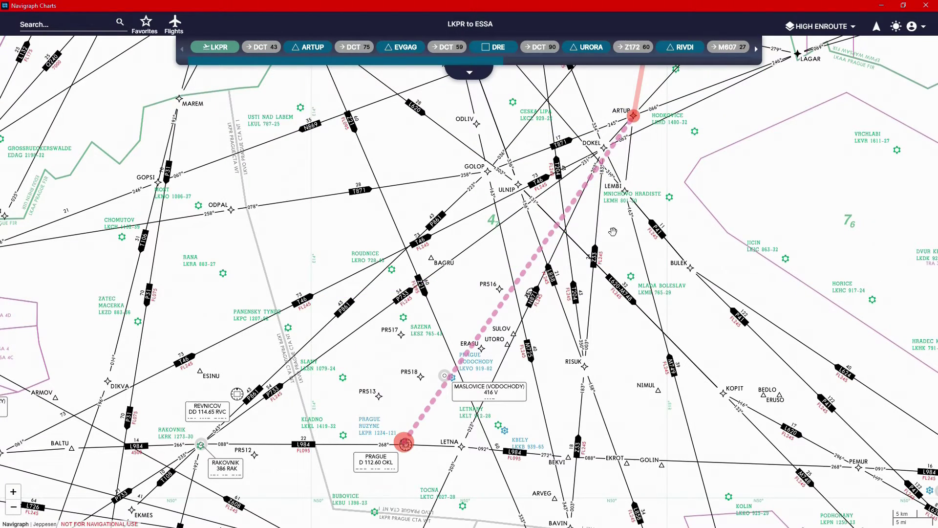
Examine the dashed direct leg from Prague to ARTUP and view the details of the ARTUP waypoint
{"action": "left_click_drag", "start_coordinate": [647, 109], "coordinate": [493, 289]}
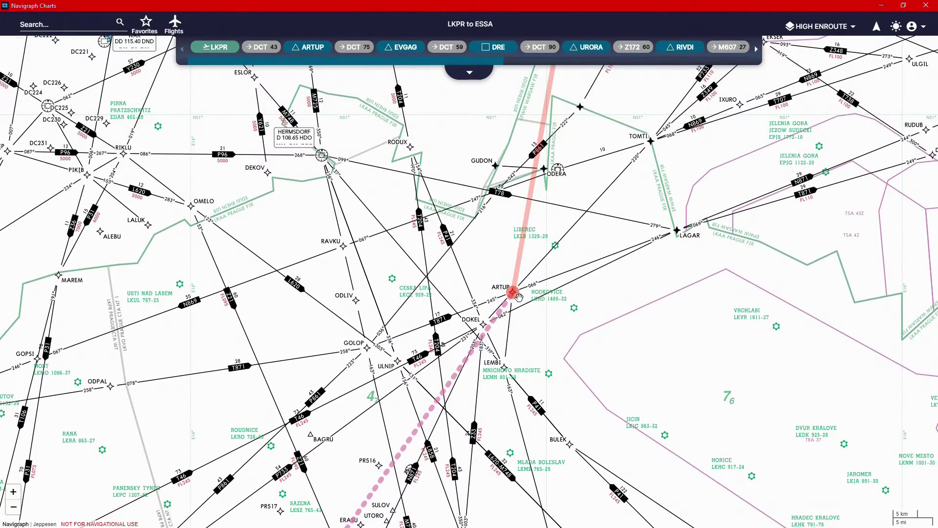
{"action": "scroll", "coordinate": [533, 321], "scroll_direction": "down", "scroll_amount": 2}
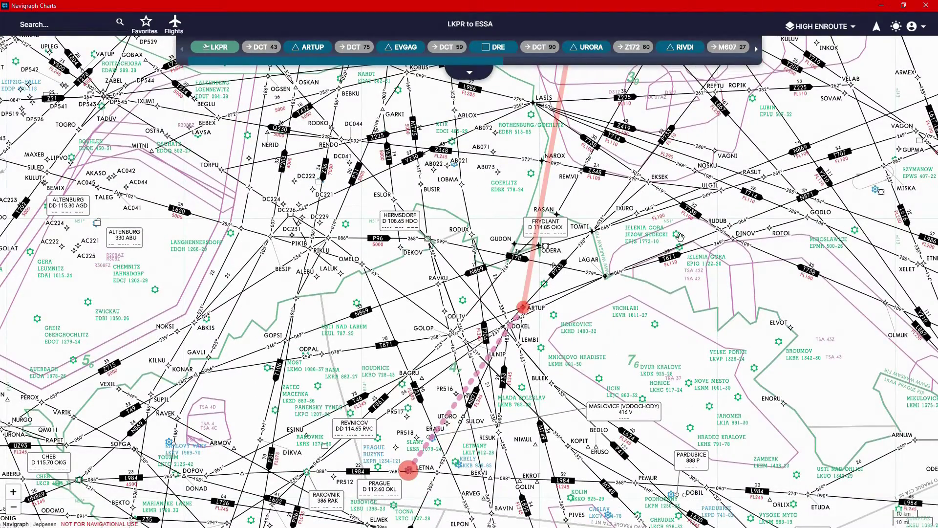
{"action": "left_click_drag", "start_coordinate": [574, 311], "coordinate": [578, 250]}
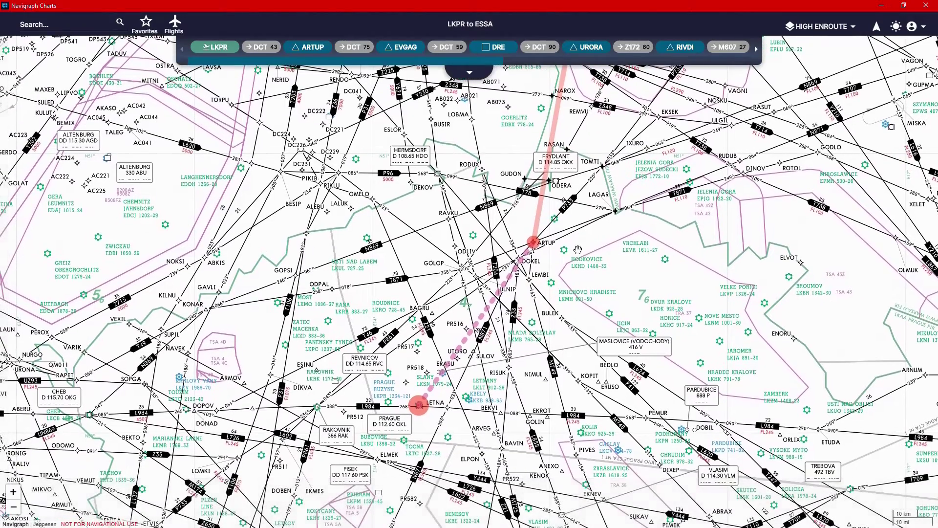
{"action": "left_click", "coordinate": [534, 243]}
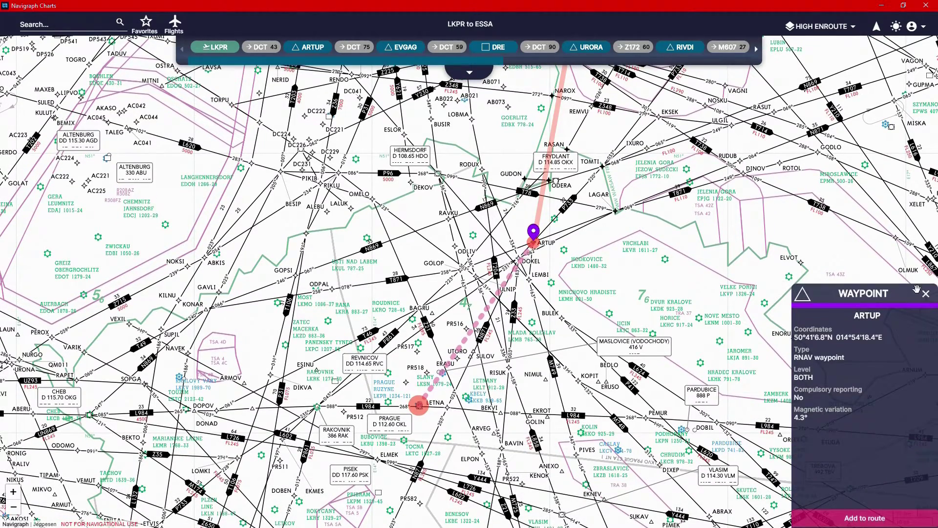
{"action": "left_click", "coordinate": [918, 290]}
{"action": "left_click_drag", "start_coordinate": [590, 244], "coordinate": [611, 199]}
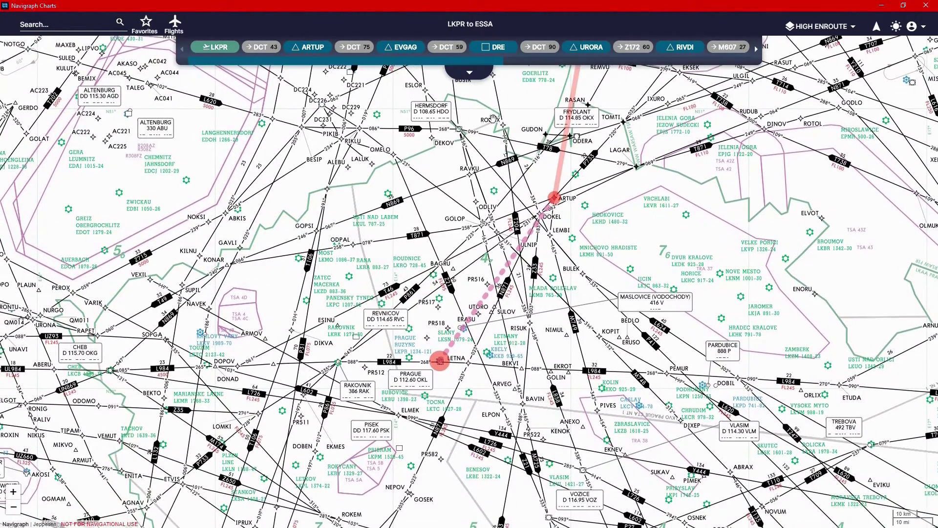
Show the LKPR departures leading to ARTUP and dismiss any waypoint details opened on the map
{"action": "left_click", "coordinate": [469, 73]}
{"action": "left_click", "coordinate": [321, 113]}
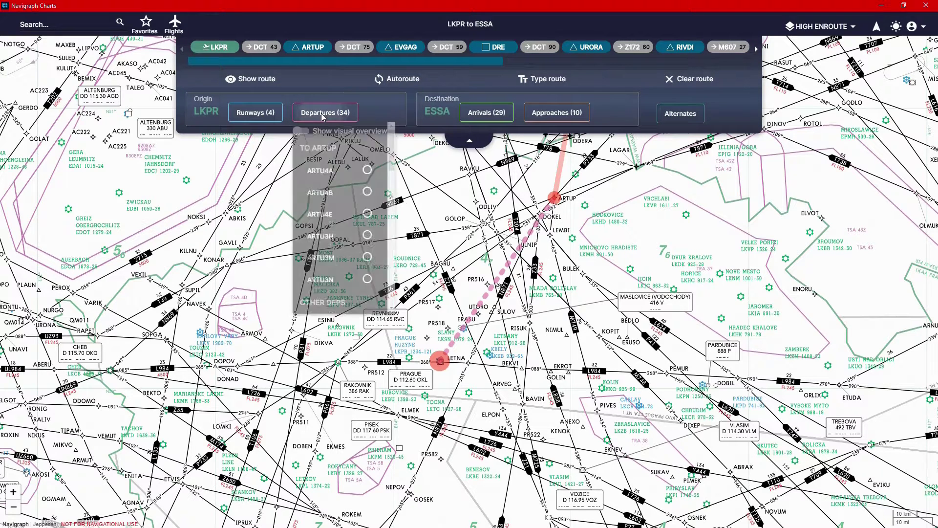
{"action": "left_click_drag", "start_coordinate": [315, 149], "coordinate": [345, 144]}
{"action": "left_click", "coordinate": [344, 142]}
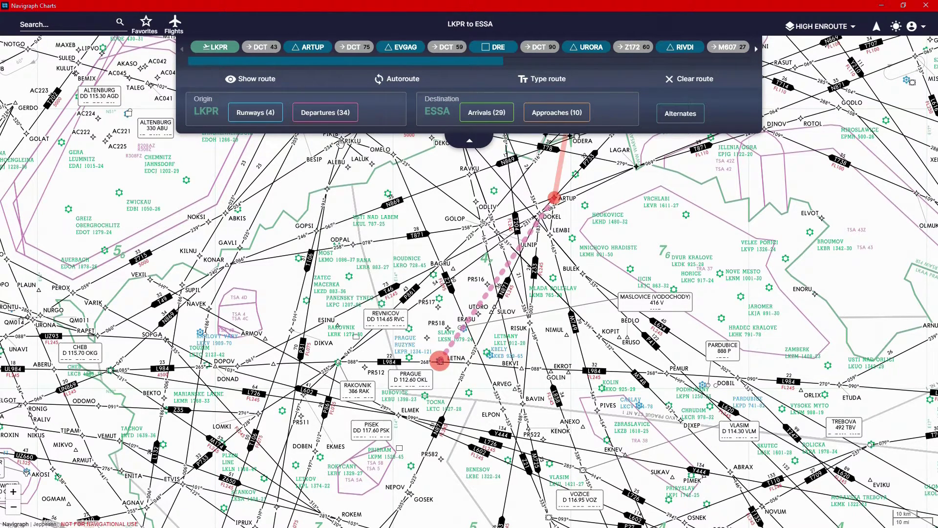
{"action": "left_click", "coordinate": [330, 114]}
{"action": "left_click", "coordinate": [926, 294]}
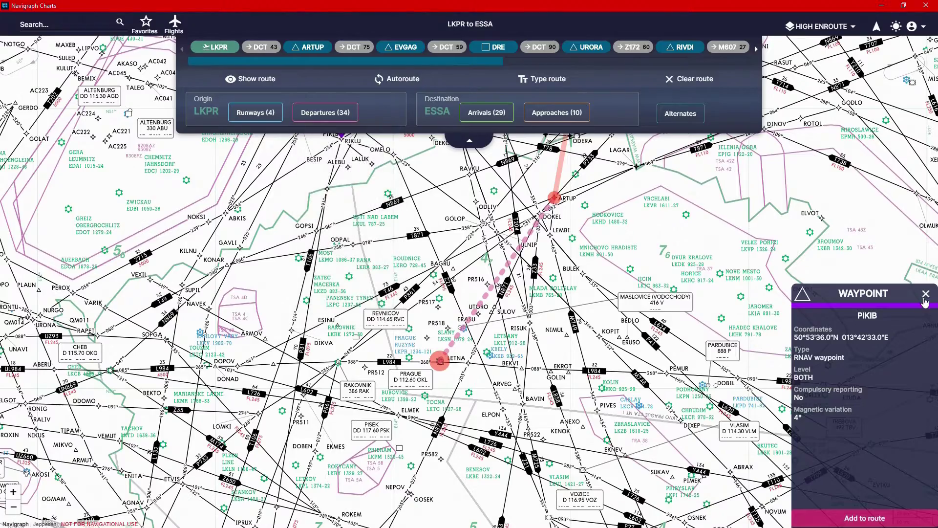
Preview the LKPR departures ARTU4A, ARTU4B, ARTU4E and ARTU3H one after another on the map
{"action": "left_click", "coordinate": [325, 113]}
{"action": "left_click", "coordinate": [328, 178]}
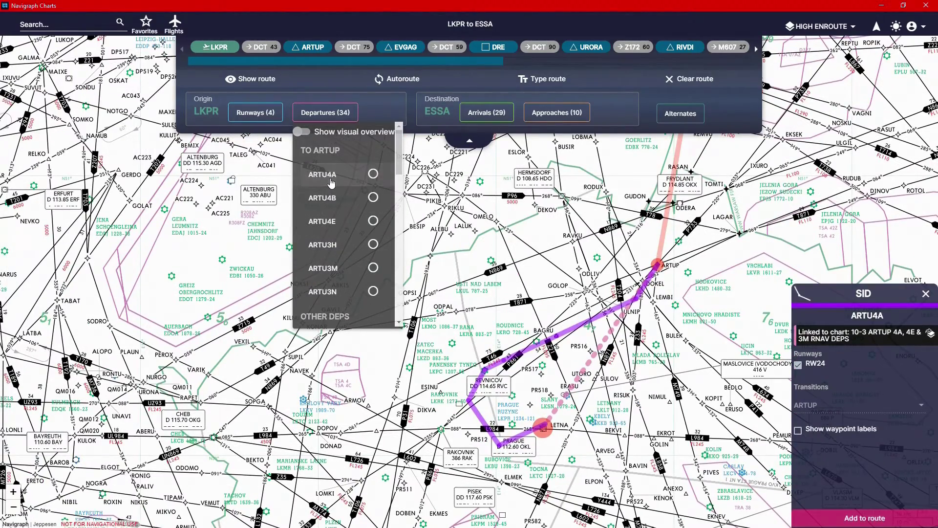
{"action": "left_click", "coordinate": [329, 198]}
{"action": "left_click", "coordinate": [334, 222]}
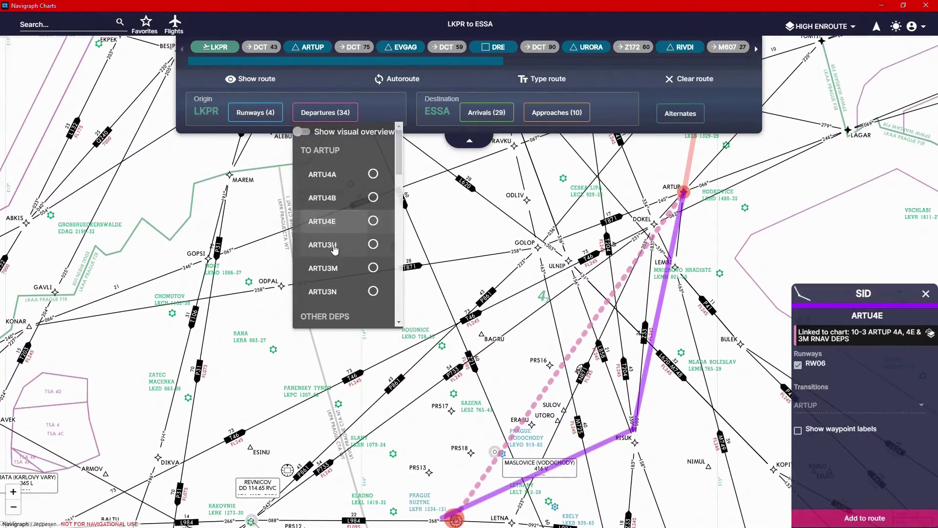
{"action": "left_click", "coordinate": [334, 247]}
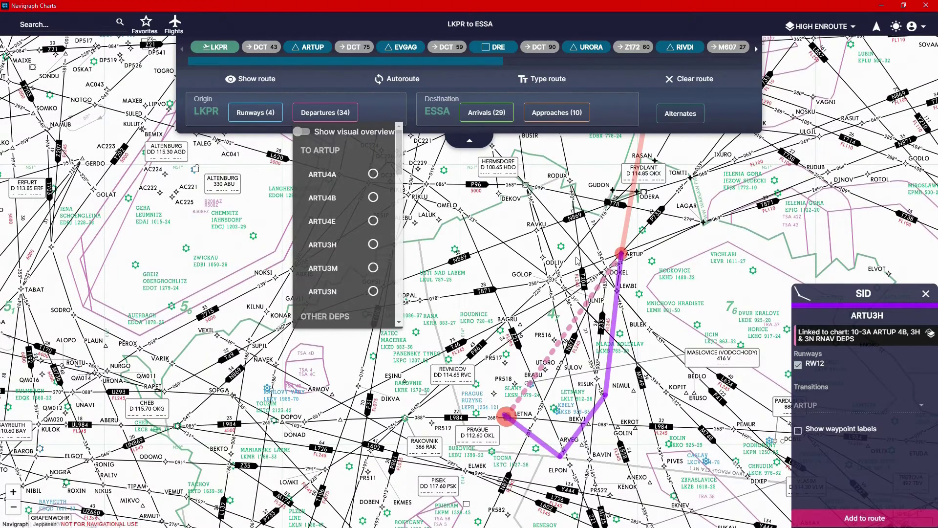
Set RWY 30 as the departure runway at LKPR
{"action": "left_click", "coordinate": [337, 116]}
{"action": "left_click", "coordinate": [251, 113]}
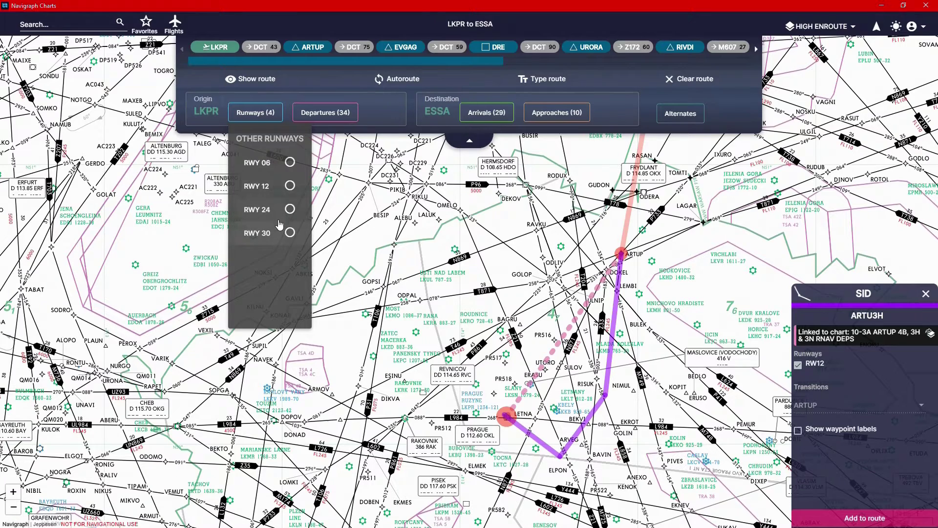
{"action": "left_click", "coordinate": [291, 233]}
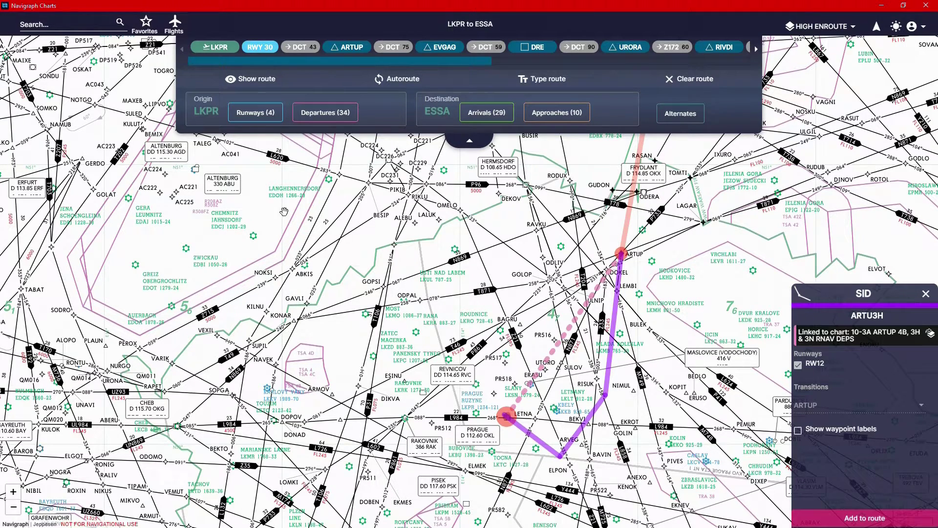
Add the ARTU4B departure from the RW30 to ARTUP group to the route and reveal its track on the map
{"action": "left_click", "coordinate": [320, 112]}
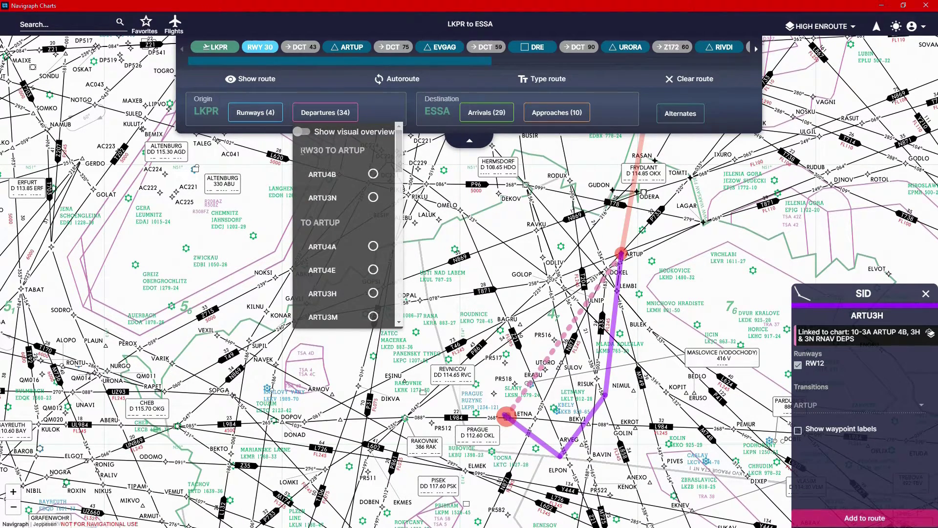
{"action": "left_click_drag", "start_coordinate": [302, 150], "coordinate": [360, 150]}
{"action": "left_click", "coordinate": [323, 122]}
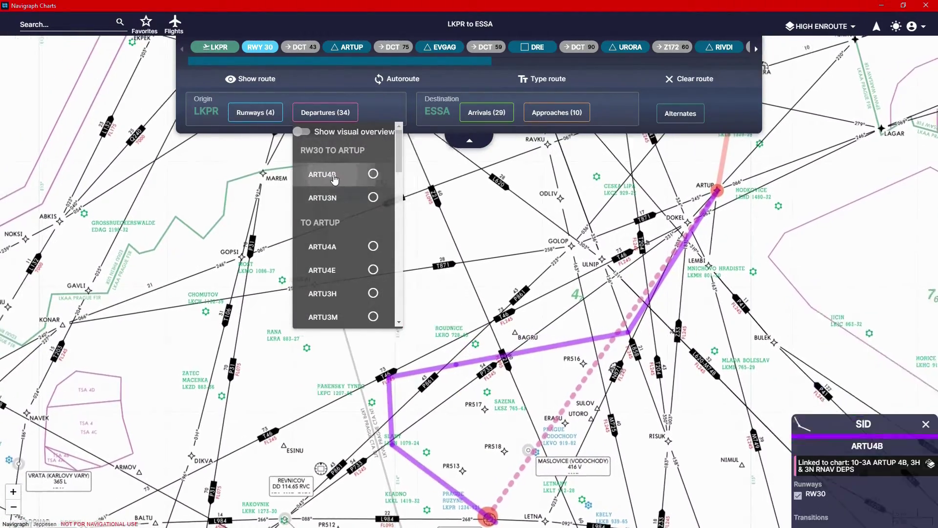
{"action": "left_click", "coordinate": [373, 176]}
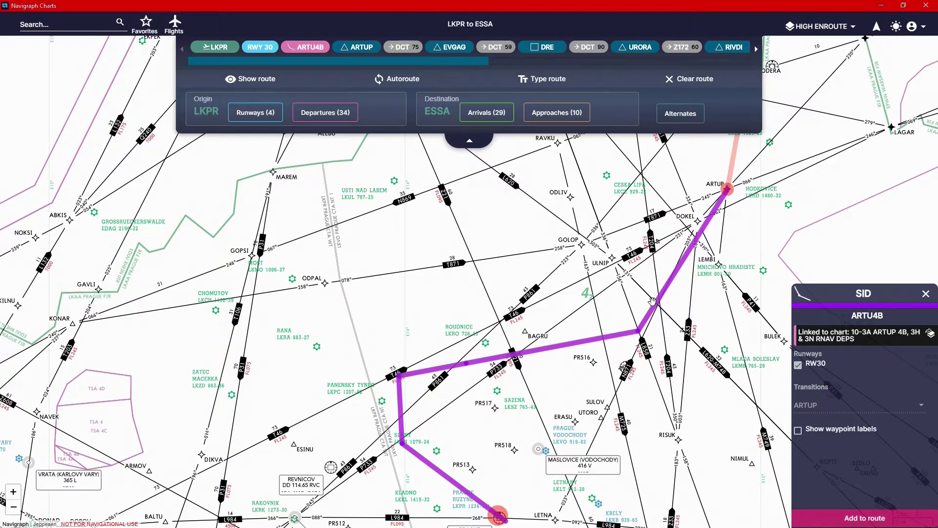
{"action": "left_click_drag", "start_coordinate": [653, 302], "coordinate": [572, 250]}
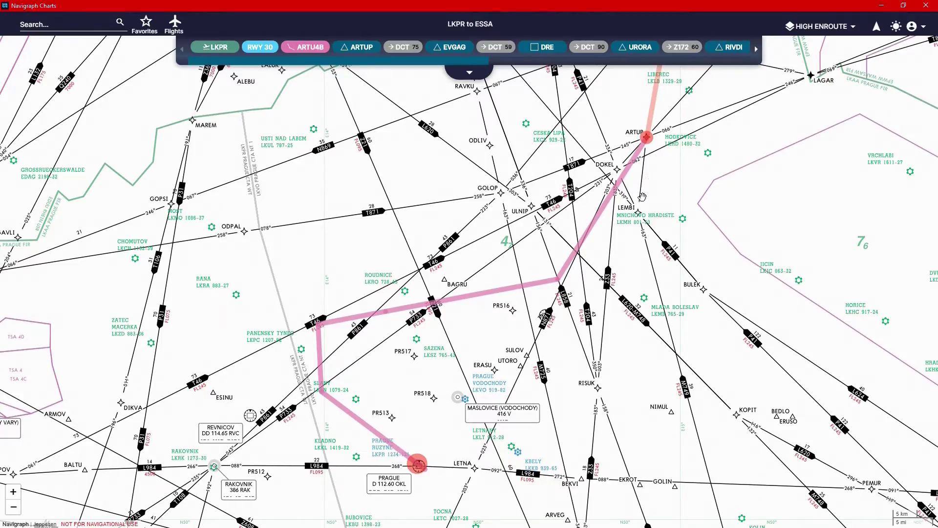
Overlay the ARTU4B departure's linked chart 10-3A on the map and examine its track, climb gradients and routing
{"action": "scroll", "coordinate": [641, 196], "scroll_direction": "down", "scroll_amount": 5}
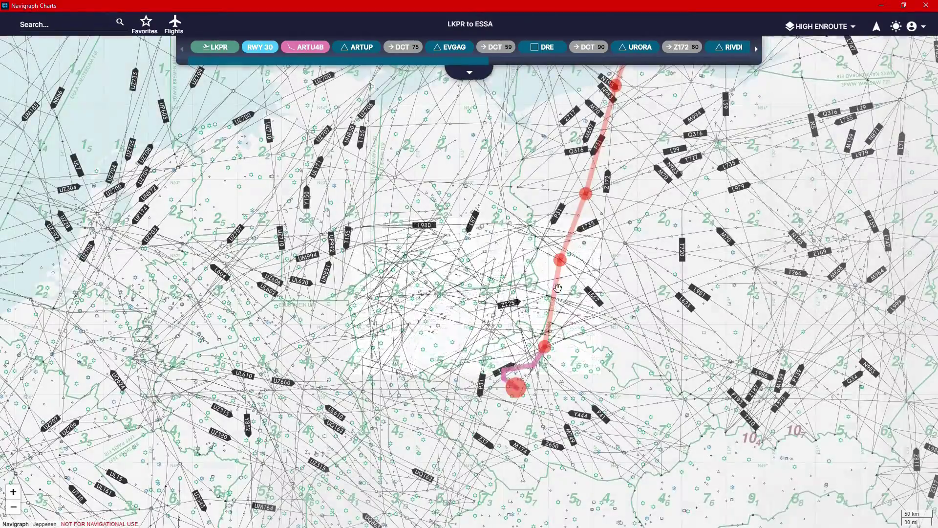
{"action": "left_click_drag", "start_coordinate": [608, 267], "coordinate": [501, 433]}
{"action": "left_click_drag", "start_coordinate": [576, 166], "coordinate": [542, 264]}
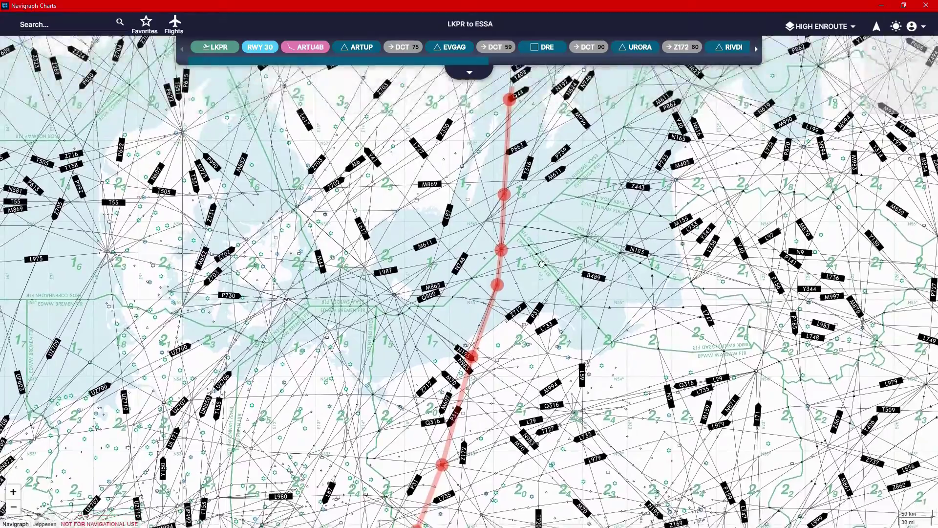
{"action": "scroll", "coordinate": [472, 293], "scroll_direction": "up", "scroll_amount": 4}
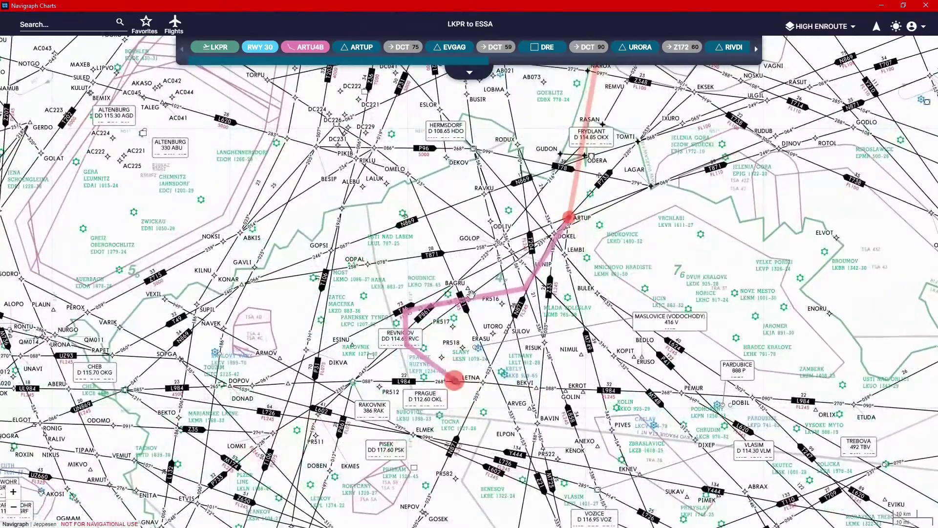
{"action": "left_click", "coordinate": [470, 295]}
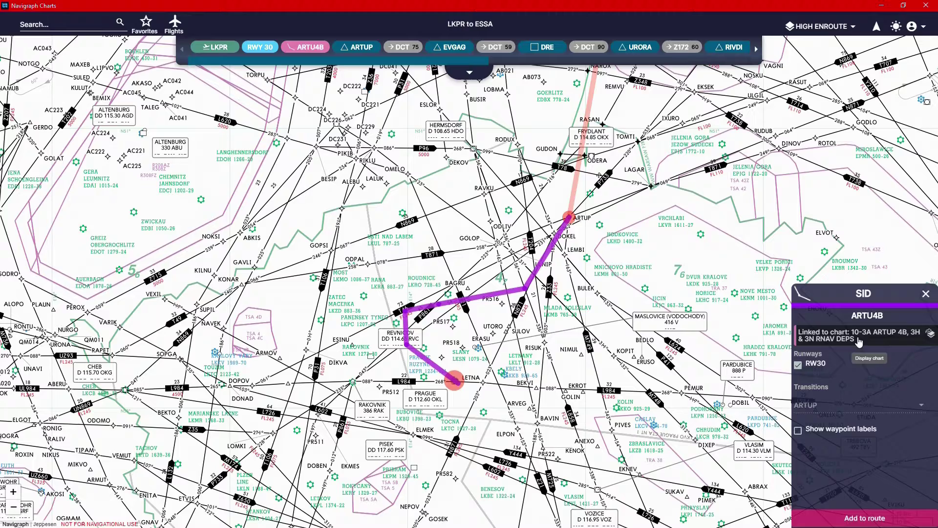
{"action": "left_click", "coordinate": [931, 335]}
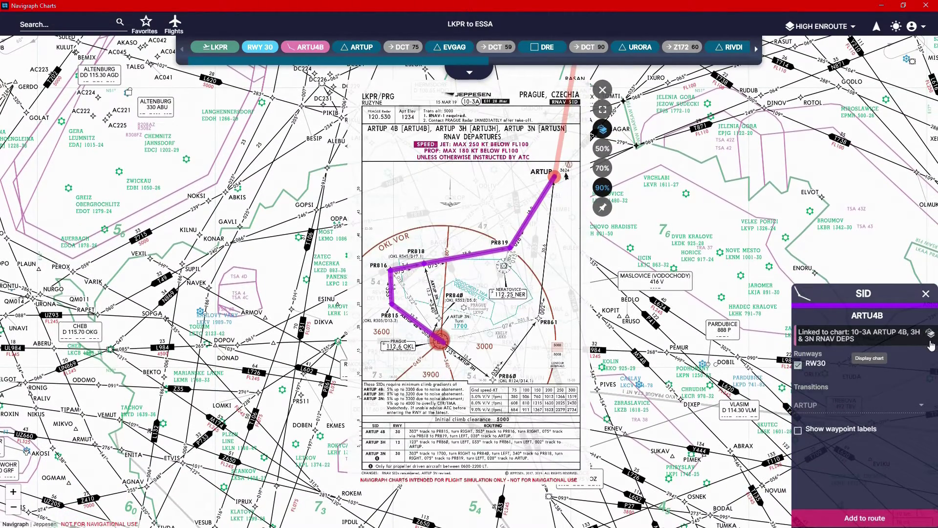
{"action": "scroll", "coordinate": [397, 294], "scroll_direction": "down", "scroll_amount": 3}
{"action": "scroll", "coordinate": [396, 295], "scroll_direction": "up", "scroll_amount": 3}
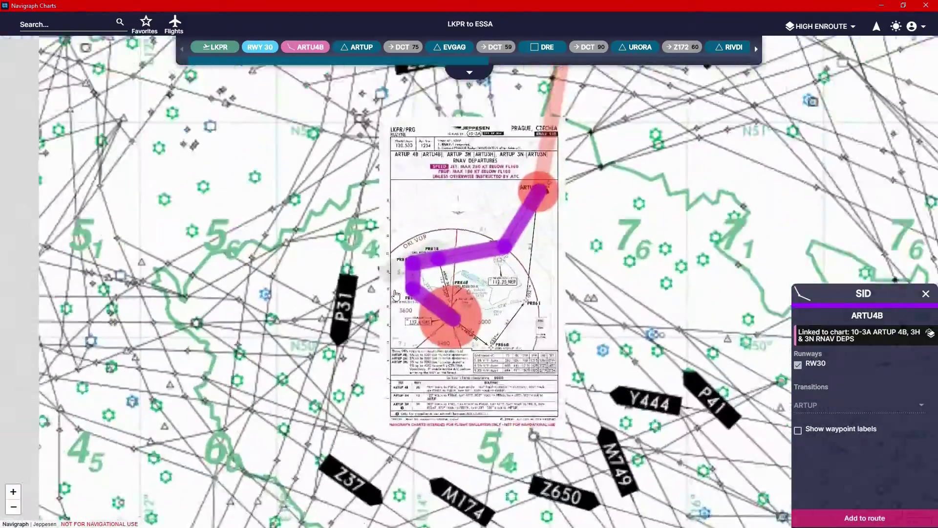
{"action": "scroll", "coordinate": [415, 342], "scroll_direction": "up", "scroll_amount": 4}
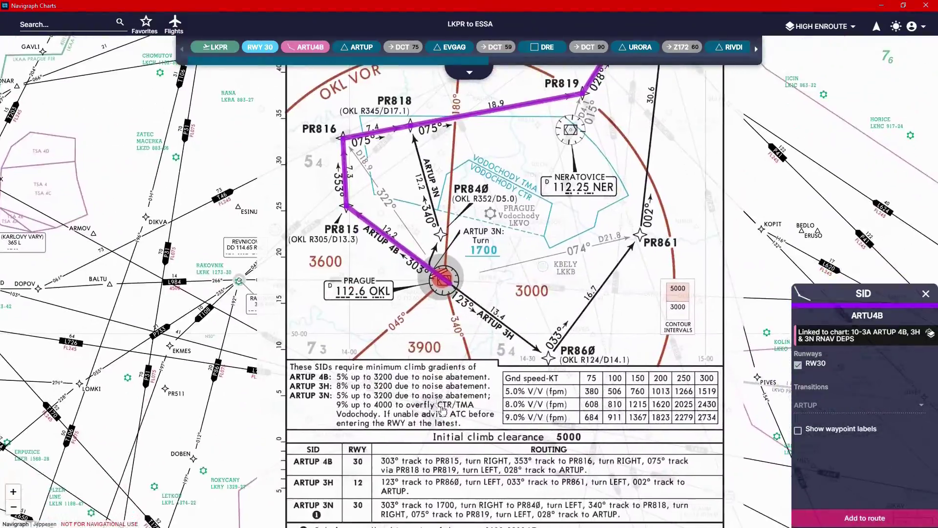
Compare the ARTU4B departure chart overlay at 50%, 70% and 90% opacity, and leave it at 90%
{"action": "scroll", "coordinate": [443, 408], "scroll_direction": "down", "scroll_amount": 8}
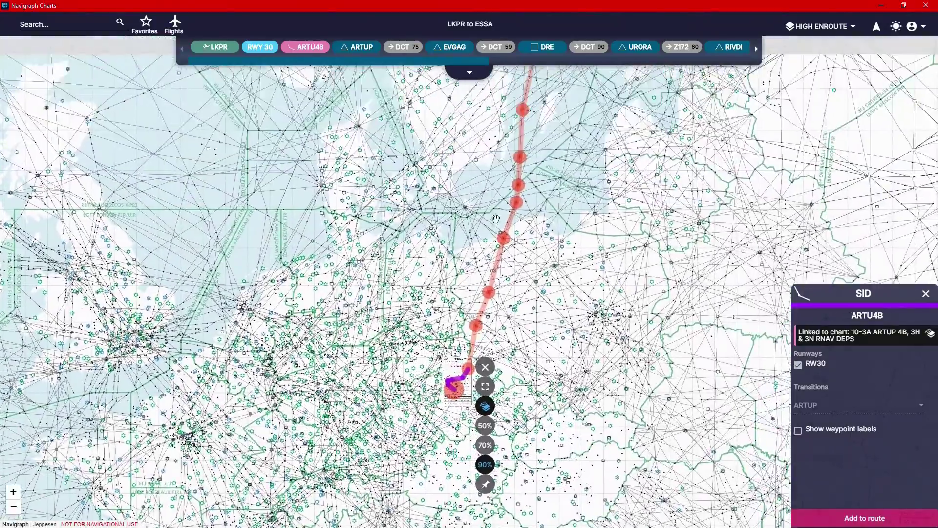
{"action": "left_click_drag", "start_coordinate": [496, 219], "coordinate": [479, 362]}
{"action": "scroll", "coordinate": [526, 147], "scroll_direction": "up", "scroll_amount": 3}
{"action": "left_click_drag", "start_coordinate": [455, 415], "coordinate": [521, 206]}
{"action": "left_click_drag", "start_coordinate": [475, 460], "coordinate": [537, 112]}
{"action": "scroll", "coordinate": [425, 364], "scroll_direction": "up", "scroll_amount": 2}
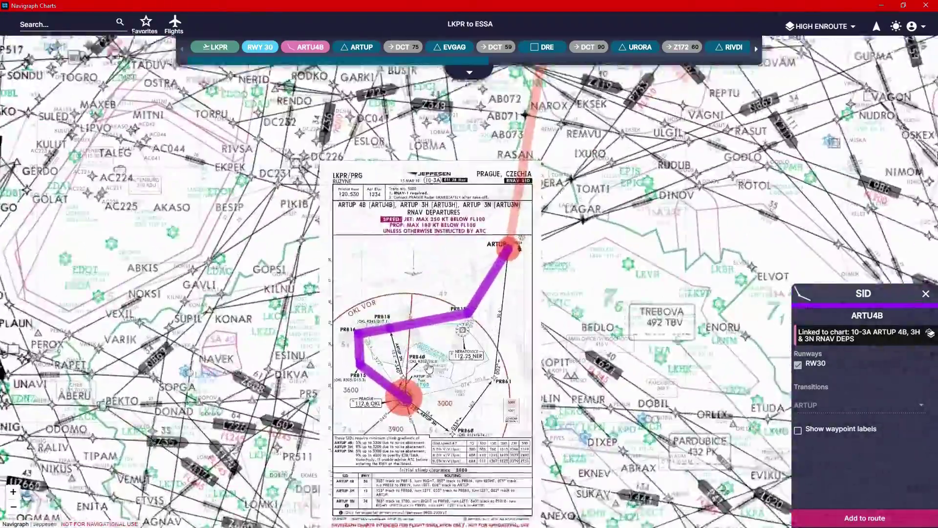
{"action": "left_click", "coordinate": [567, 209]}
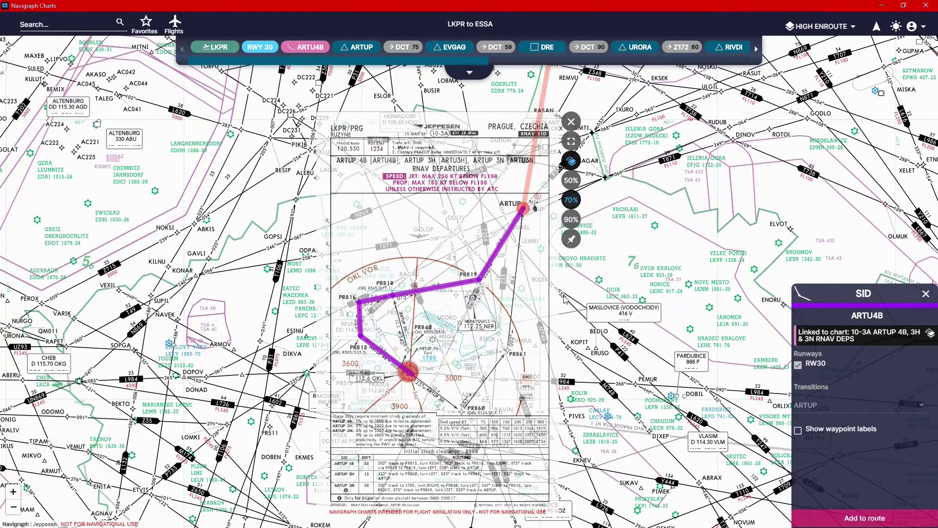
{"action": "left_click", "coordinate": [576, 185]}
{"action": "left_click", "coordinate": [576, 201]}
{"action": "left_click", "coordinate": [575, 221]}
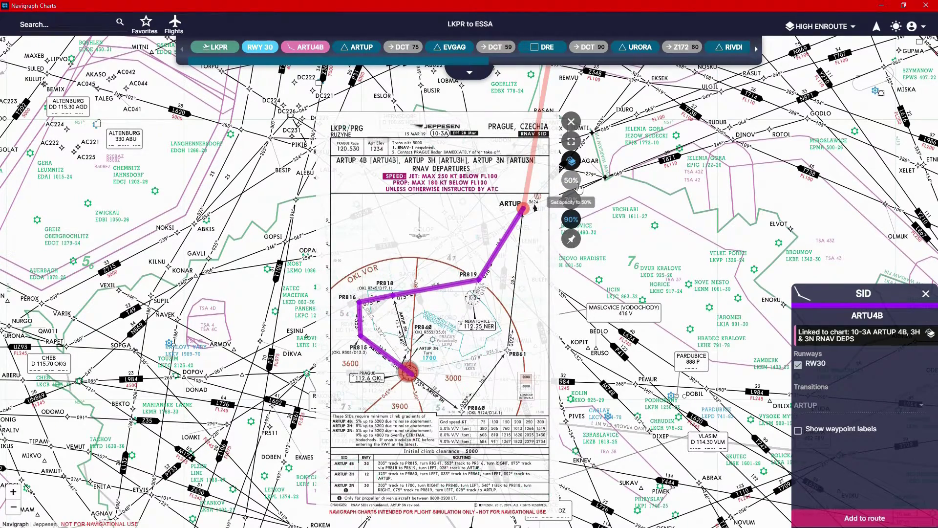
{"action": "left_click", "coordinate": [577, 184]}
{"action": "left_click", "coordinate": [573, 222]}
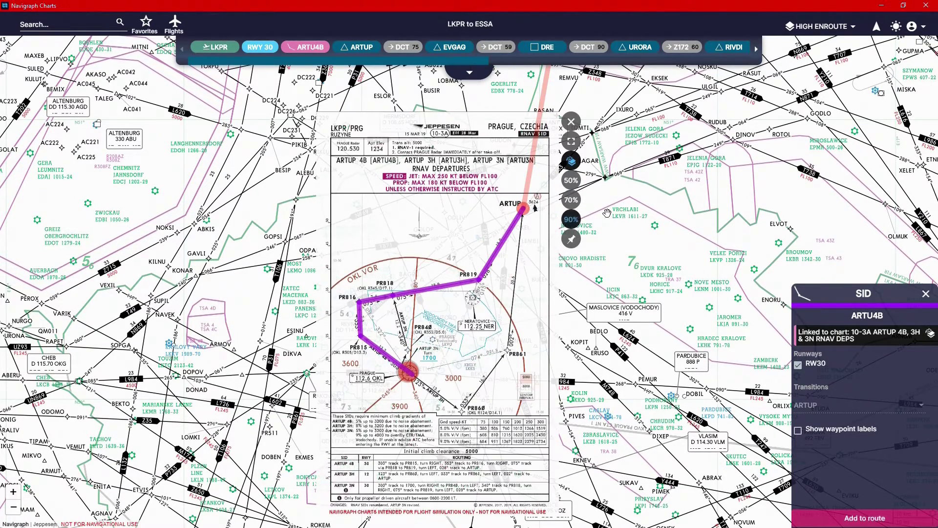
{"action": "left_click_drag", "start_coordinate": [607, 213], "coordinate": [617, 192]}
{"action": "left_click", "coordinate": [581, 160]}
{"action": "left_click", "coordinate": [582, 198]}
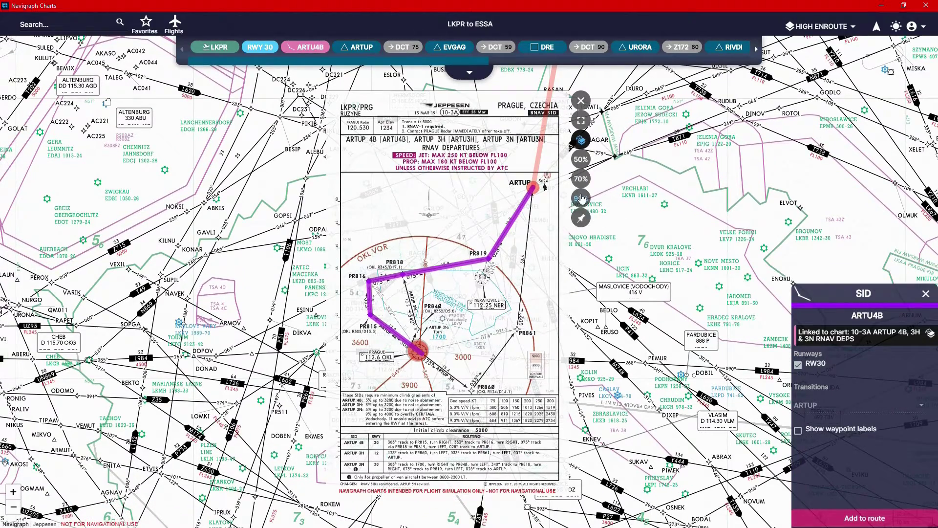
{"action": "left_click_drag", "start_coordinate": [542, 192], "coordinate": [561, 200]}
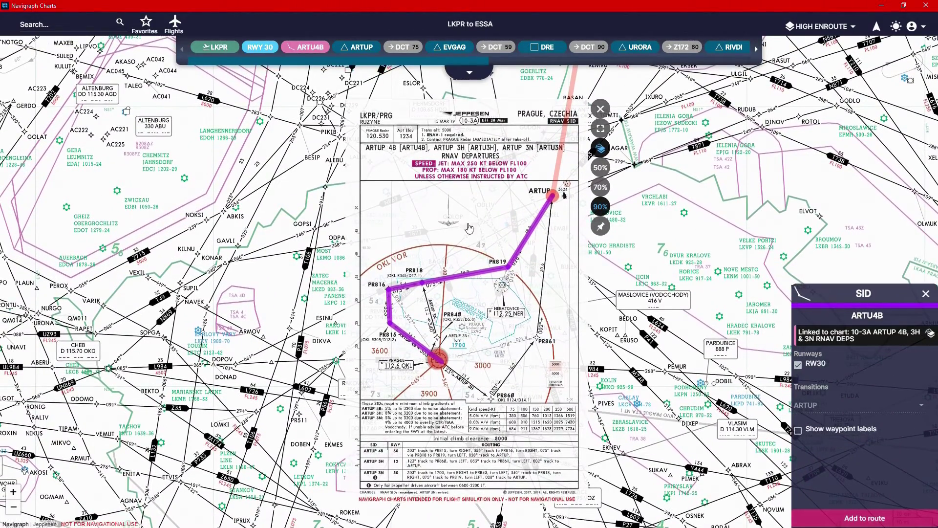
Pin departure chart 10-3A, close its overlay and the SID details, and toggle the overlay from the pinned chart
{"action": "left_click_drag", "start_coordinate": [493, 304], "coordinate": [553, 307]}
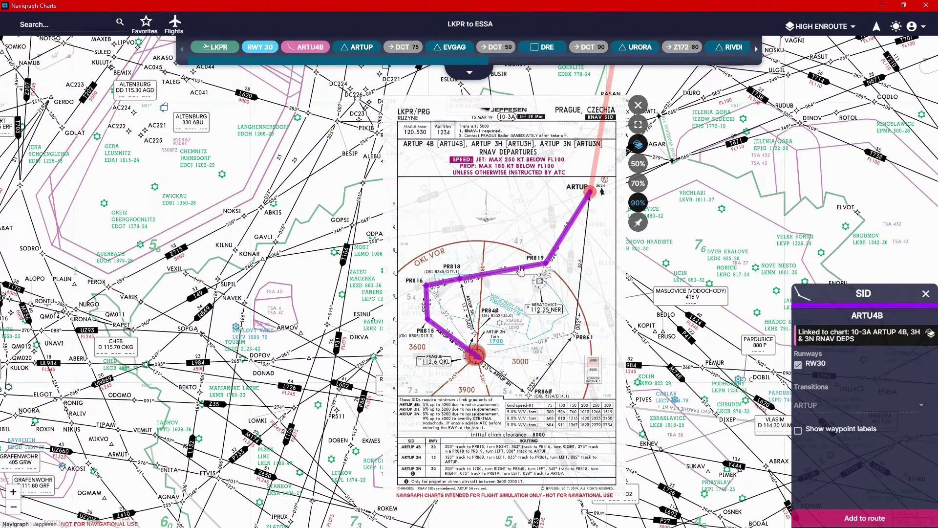
{"action": "left_click", "coordinate": [638, 222]}
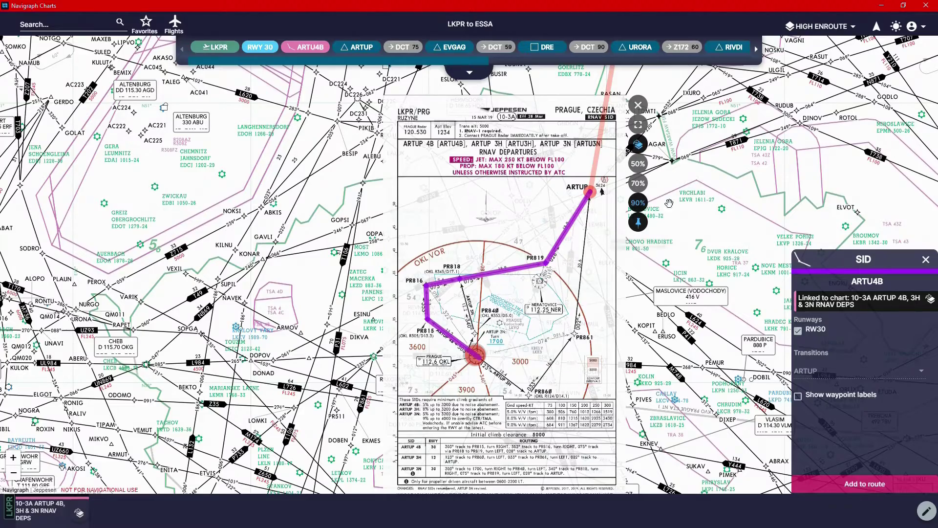
{"action": "left_click", "coordinate": [638, 104]}
{"action": "left_click", "coordinate": [925, 259]}
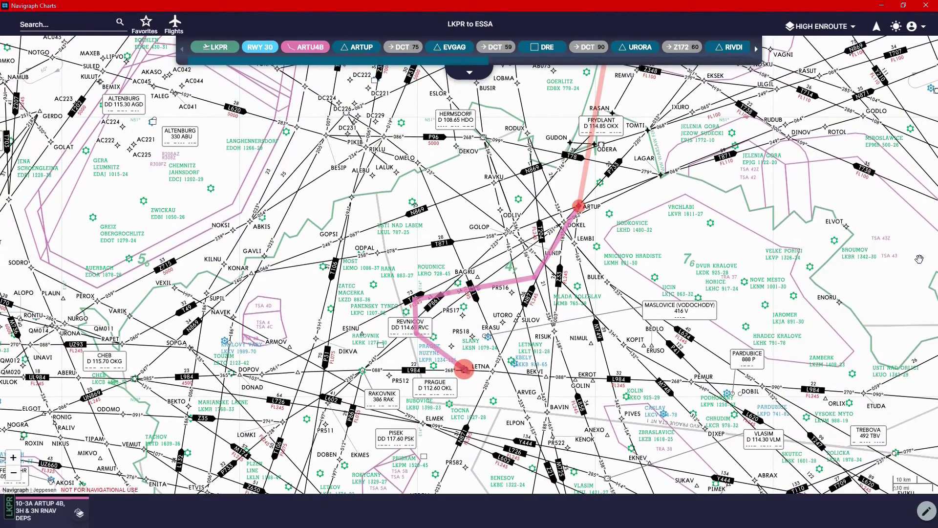
{"action": "left_click", "coordinate": [73, 511]}
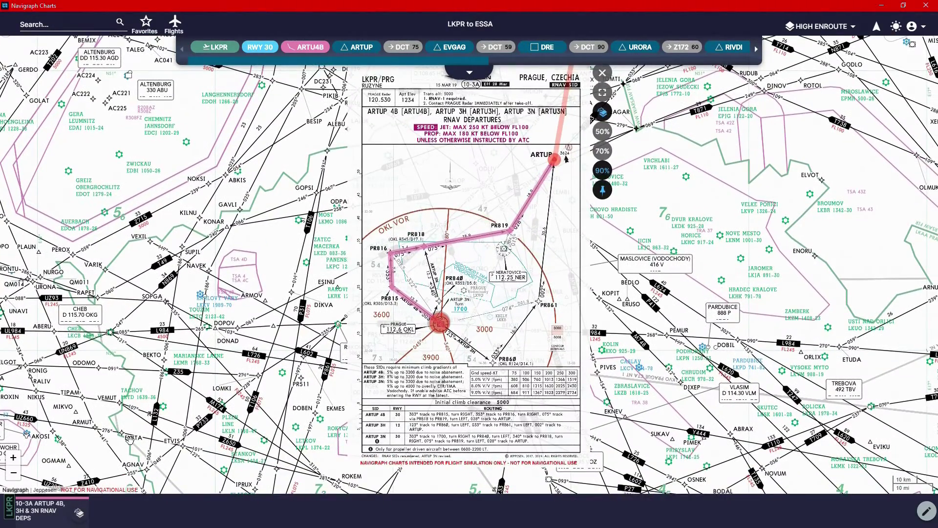
{"action": "left_click", "coordinate": [604, 73]}
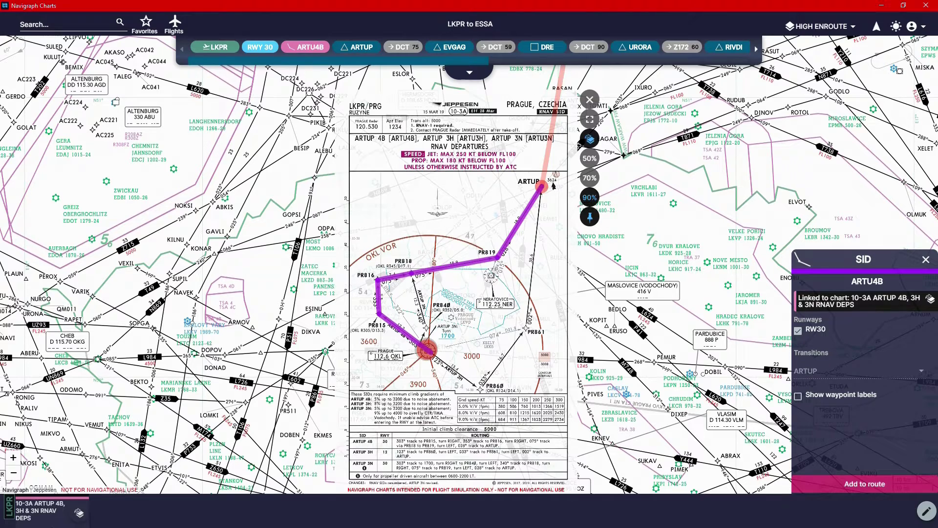
Show chart 10-3A in windowed mode, inspect its tracks and routing table, and return to the map without the overlay
{"action": "left_click", "coordinate": [590, 119]}
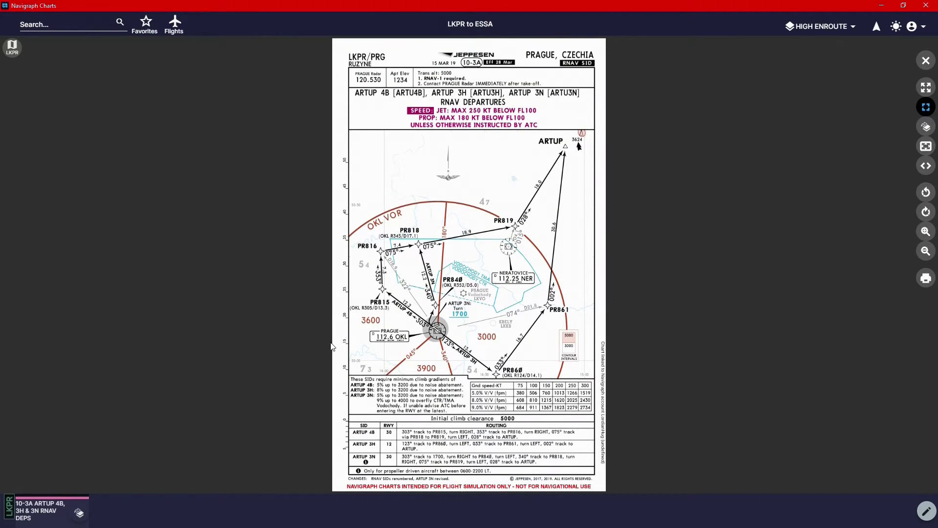
{"action": "scroll", "coordinate": [482, 235], "scroll_direction": "up", "scroll_amount": 4}
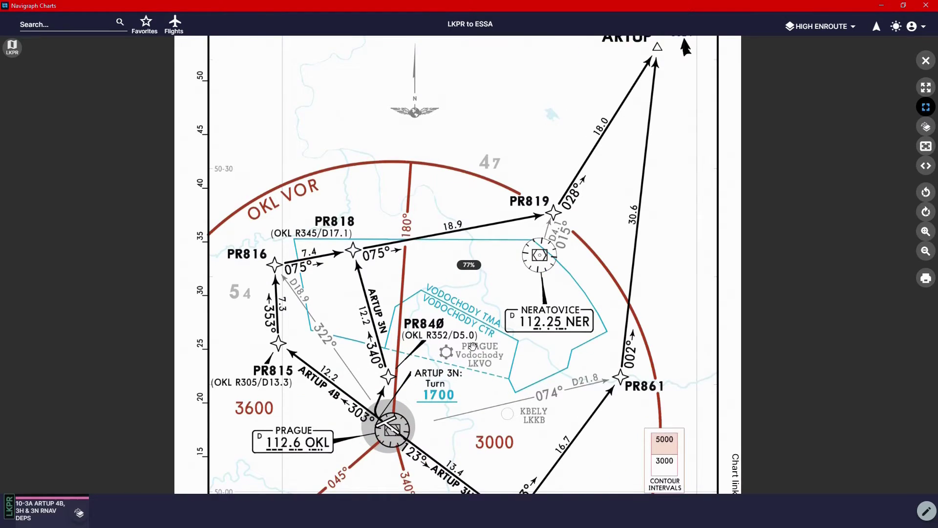
{"action": "left_click_drag", "start_coordinate": [440, 396], "coordinate": [405, 119]}
{"action": "scroll", "coordinate": [435, 342], "scroll_direction": "down", "scroll_amount": 5}
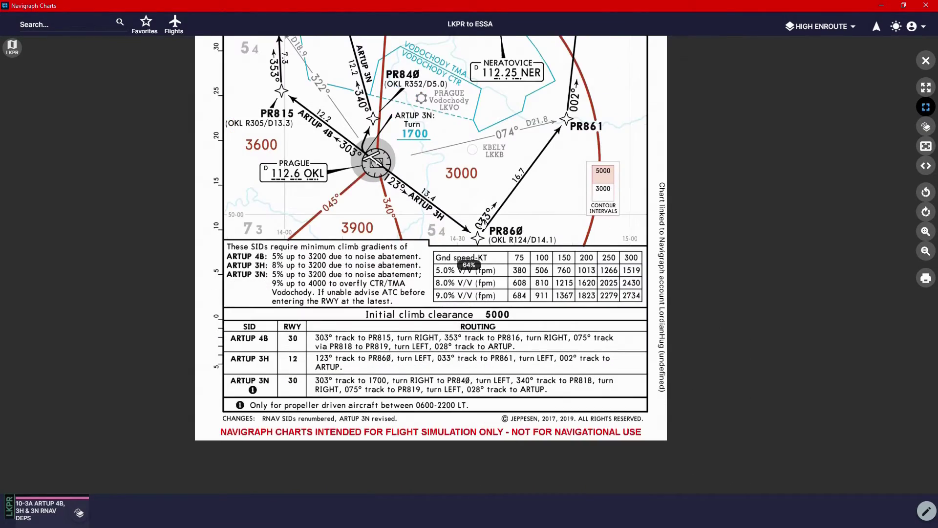
{"action": "left_click_drag", "start_coordinate": [476, 185], "coordinate": [470, 215]}
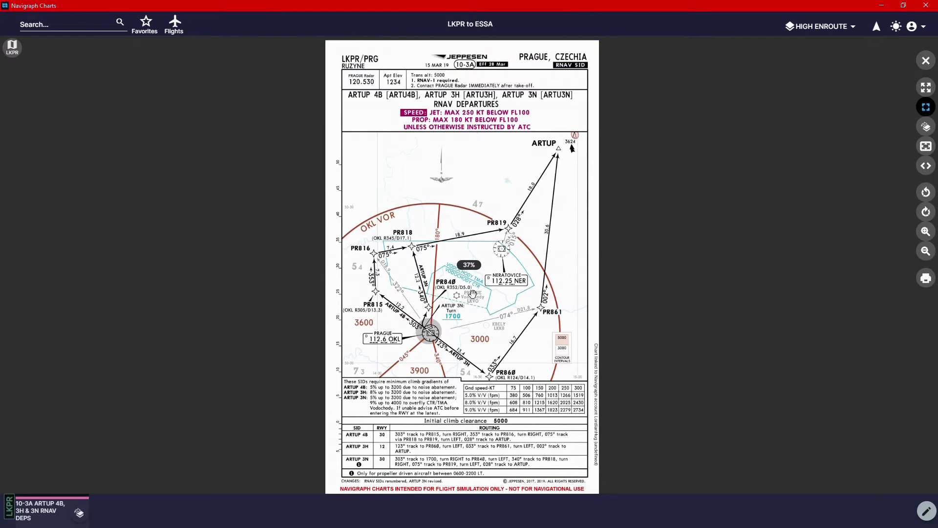
{"action": "left_click", "coordinate": [926, 107]}
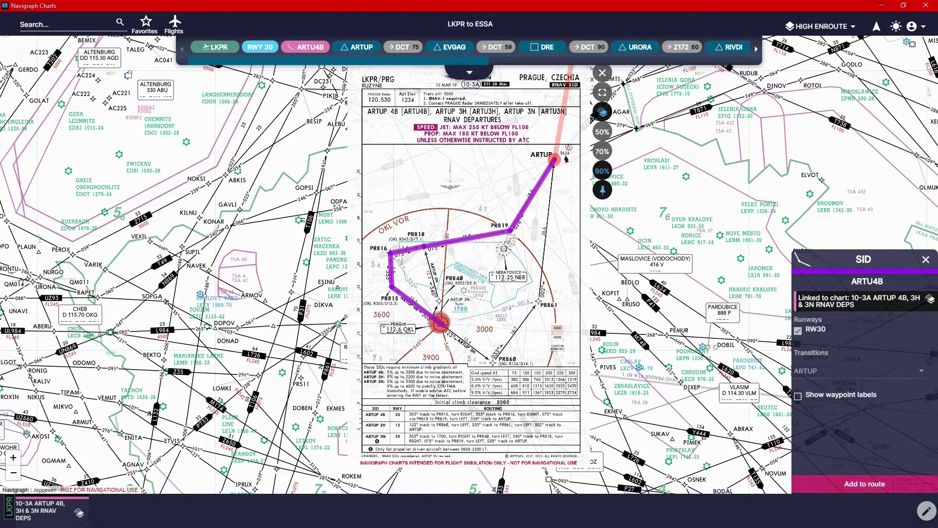
{"action": "left_click", "coordinate": [602, 73]}
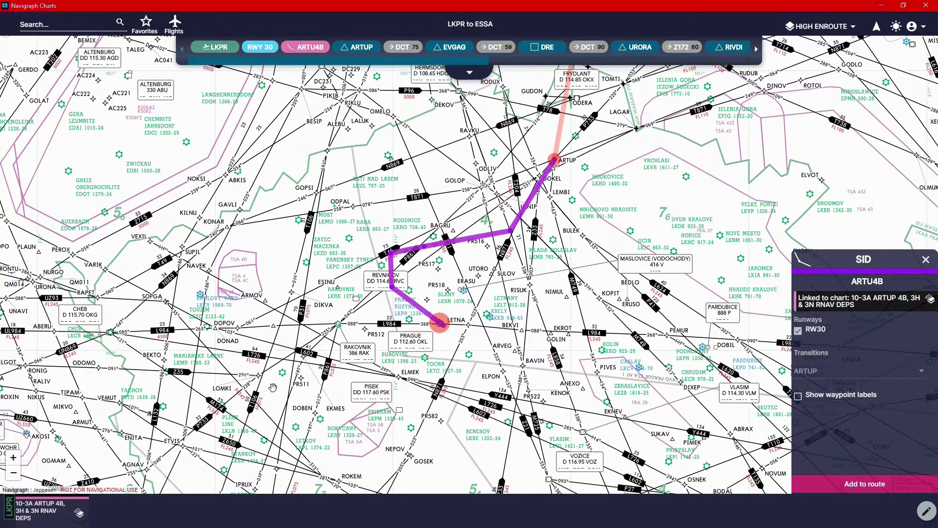
List LKPR's SID charts and overlay 10-3, 10-3B and 10-3C one after another on the enroute map
{"action": "left_click", "coordinate": [215, 47]}
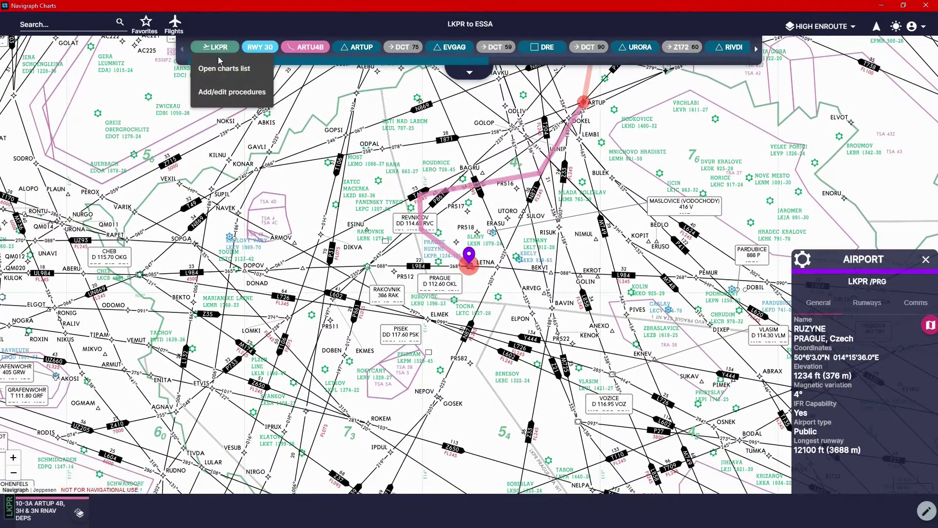
{"action": "left_click", "coordinate": [219, 73]}
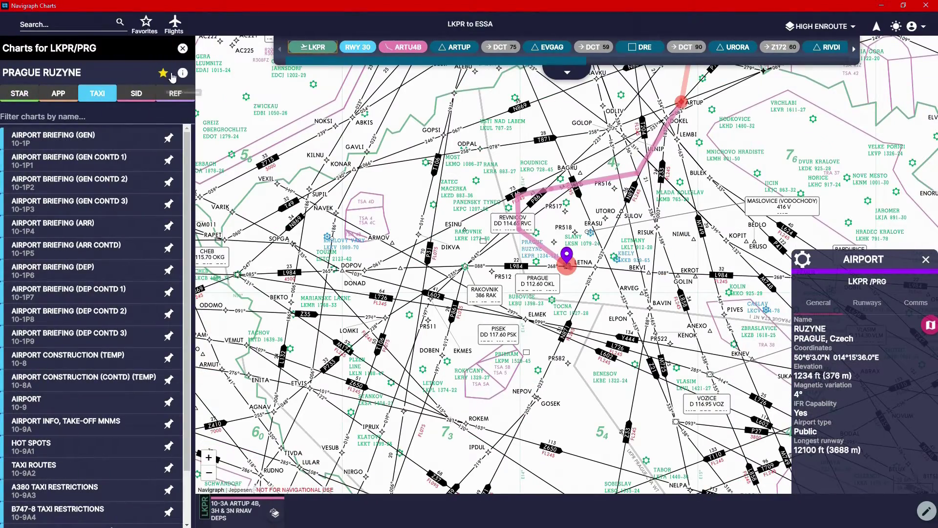
{"action": "left_click", "coordinate": [142, 94]}
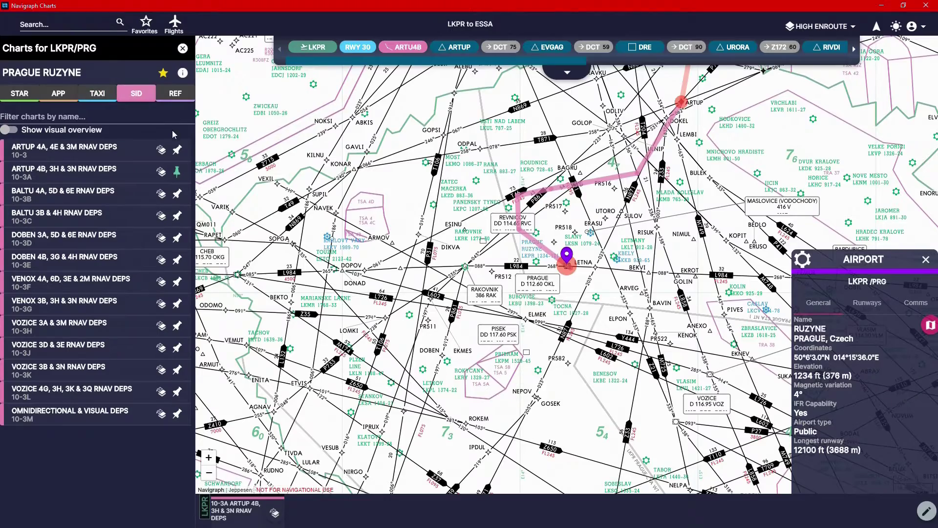
{"action": "left_click", "coordinate": [160, 149]}
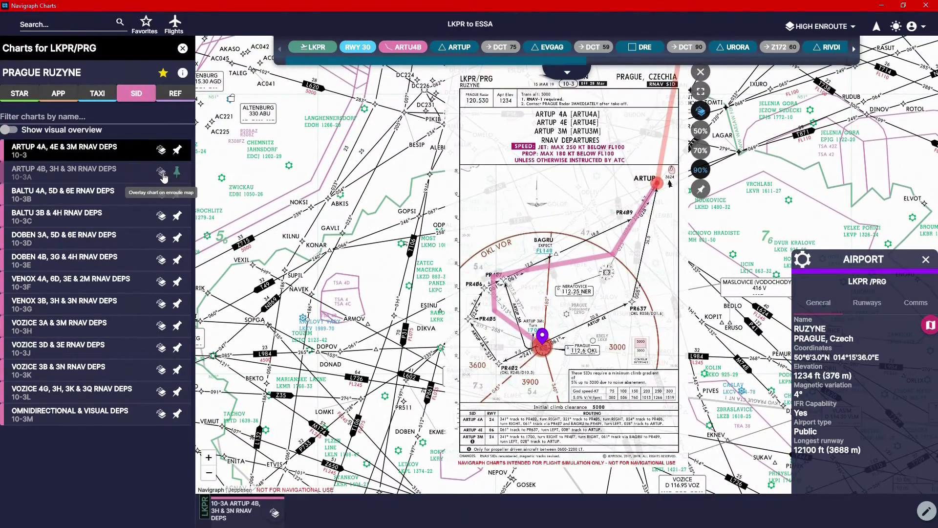
{"action": "left_click", "coordinate": [162, 194]}
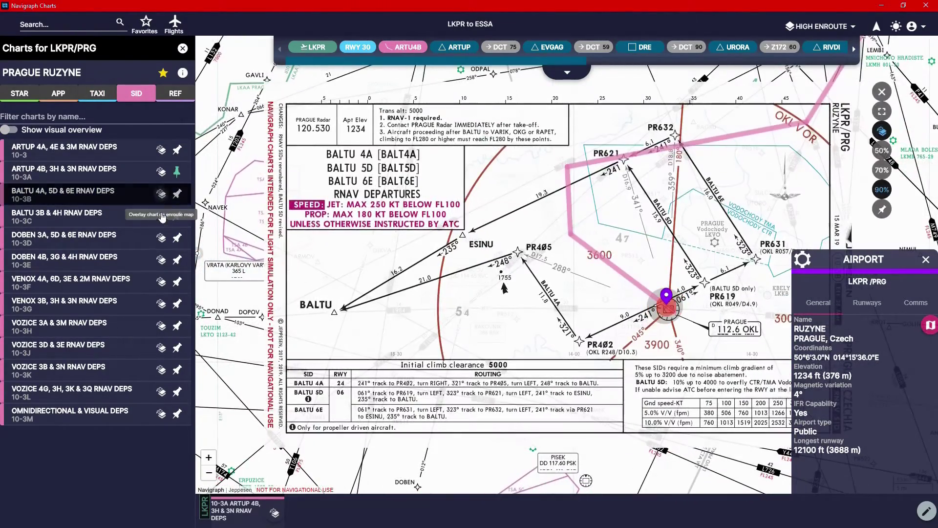
{"action": "left_click", "coordinate": [161, 217]}
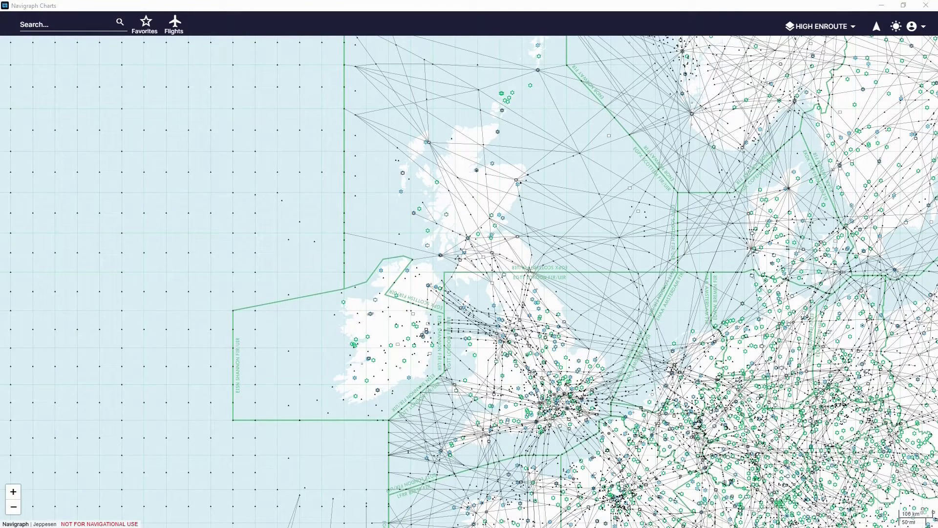